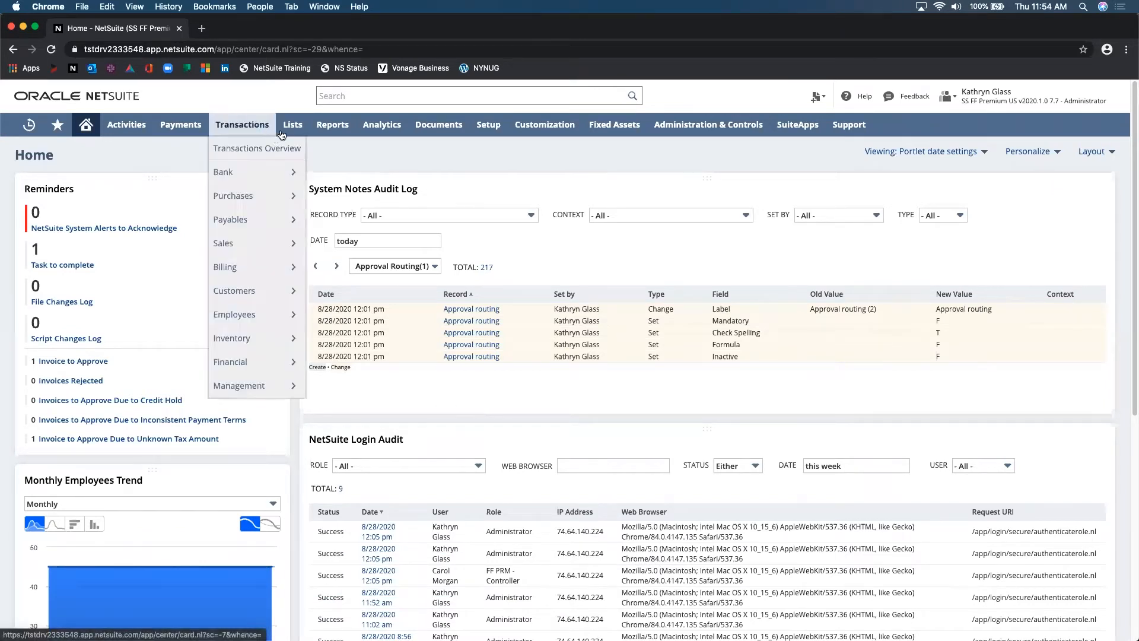
Step: Open the Customers list and export it as a CSV file
{"action": "mouse_move", "coordinate": [291, 133]}
{"action": "mouse_move", "coordinate": [320, 221]}
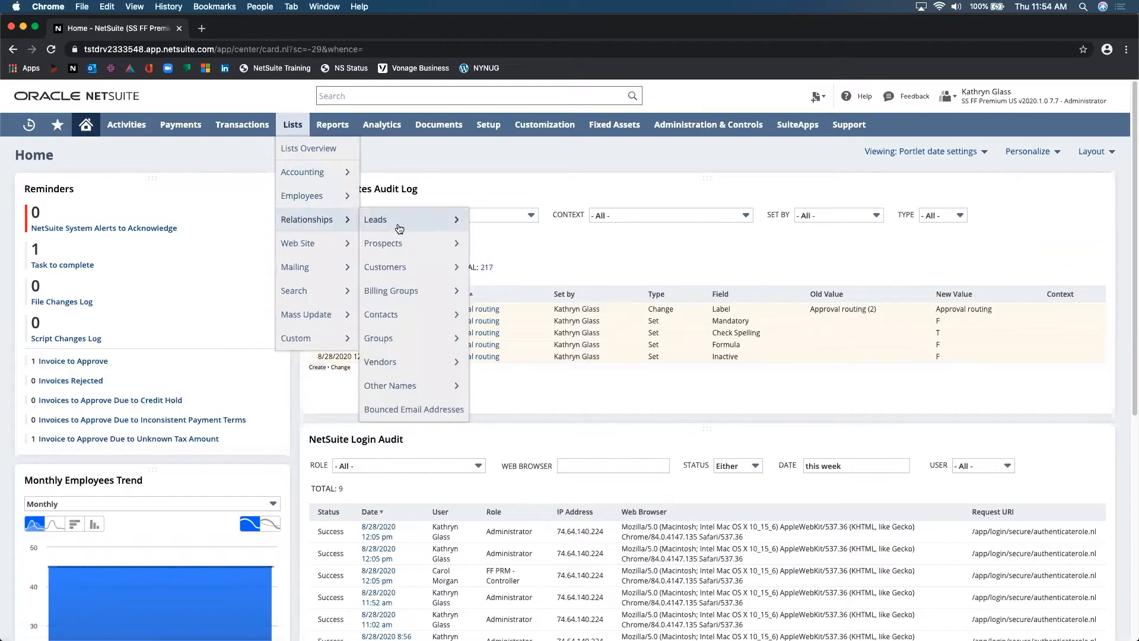
{"action": "left_click", "coordinate": [391, 271]}
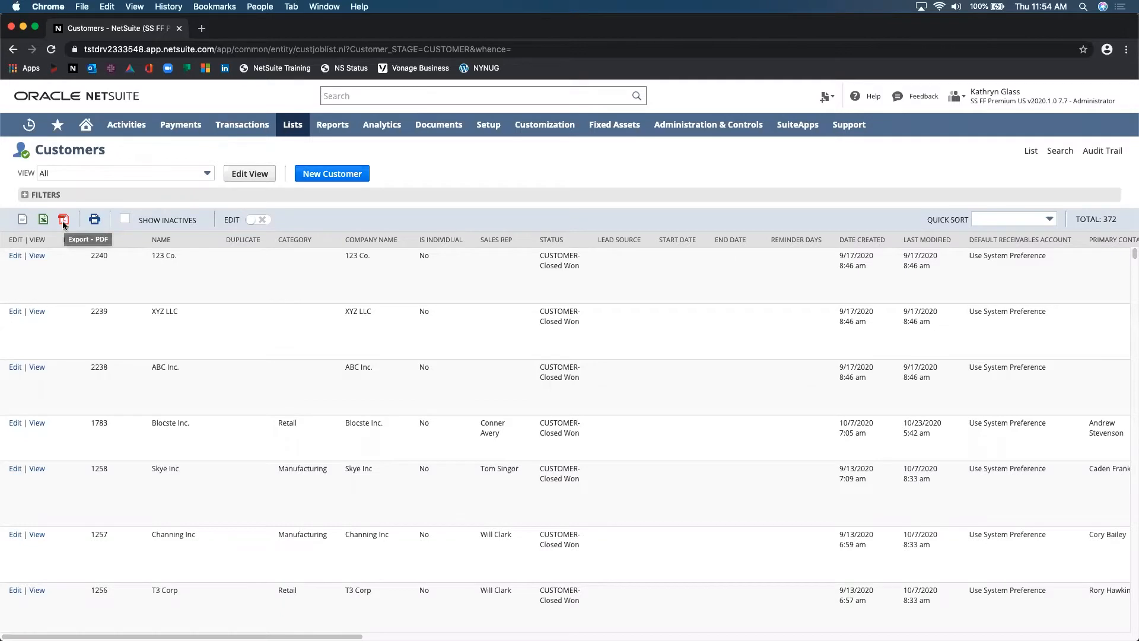
{"action": "left_click", "coordinate": [21, 223]}
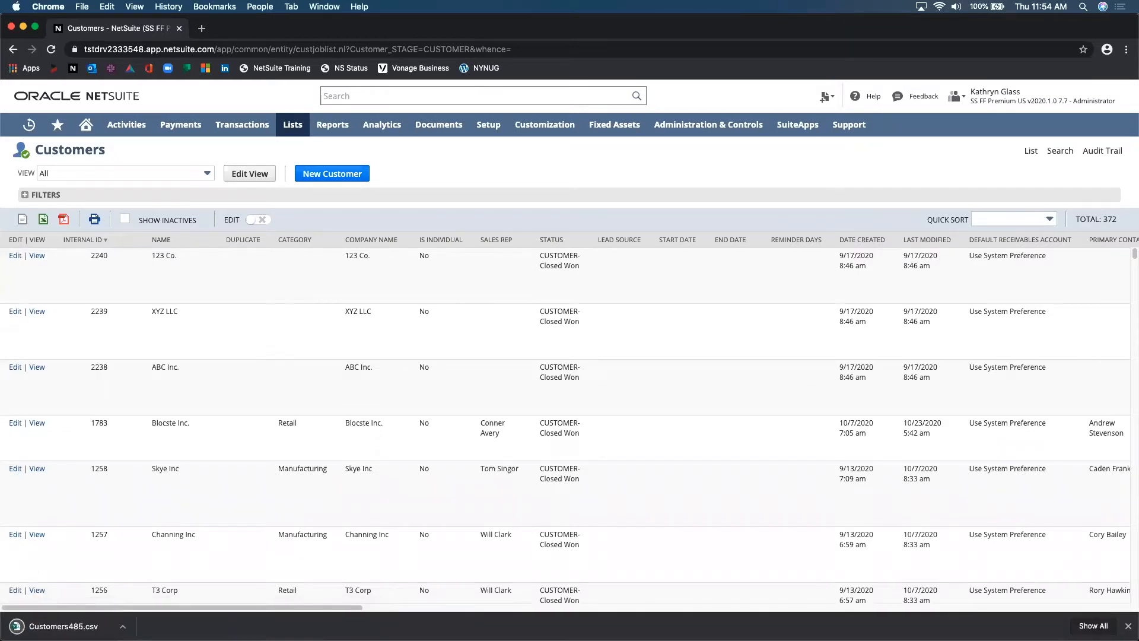
Step: Open the downloaded Customers485.csv in Excel and auto-fit the widths of all columns
{"action": "left_click", "coordinate": [63, 626]}
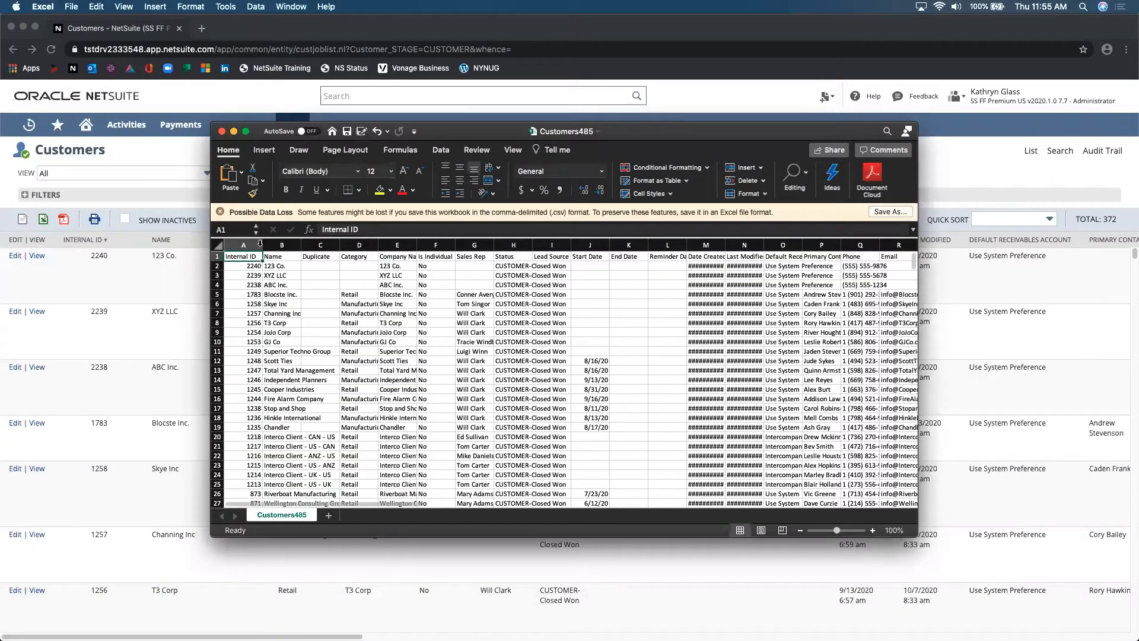
{"action": "key", "text": "super+a"}
{"action": "double_click", "coordinate": [262, 245]}
{"action": "left_click", "coordinate": [330, 398]}
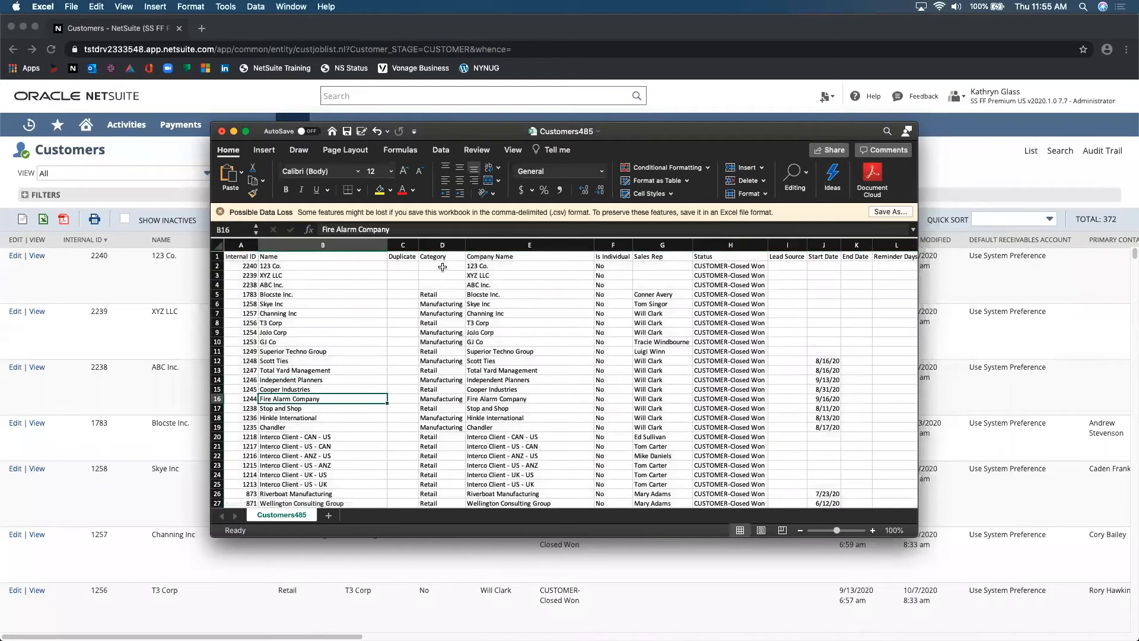
{"action": "left_click", "coordinate": [442, 267]}
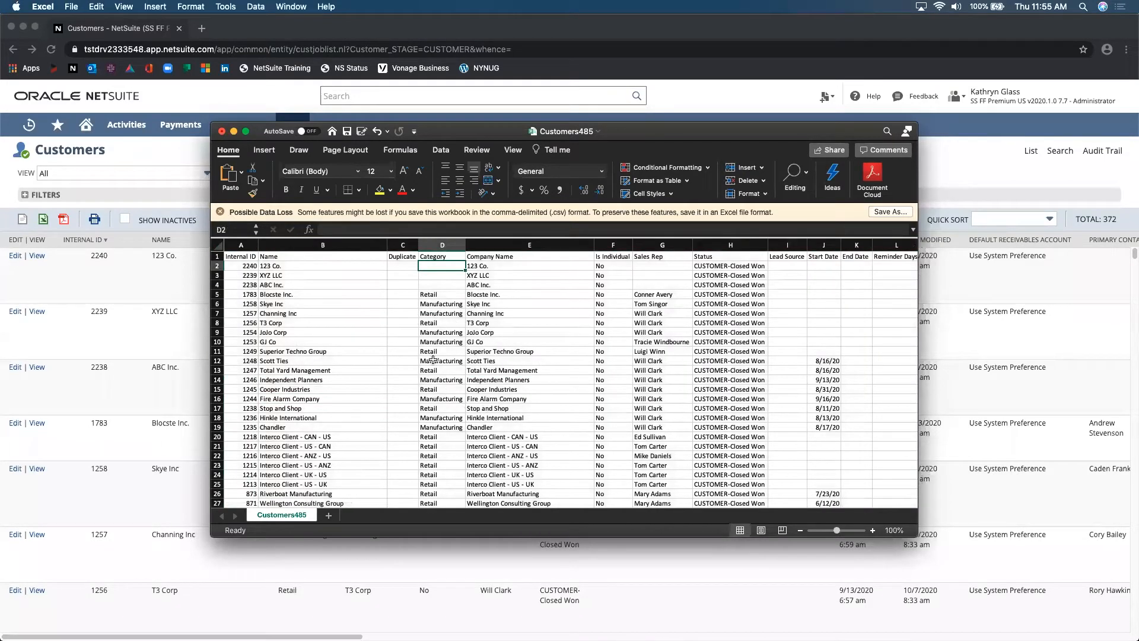
{"action": "left_click_drag", "start_coordinate": [459, 127], "coordinate": [419, 292]}
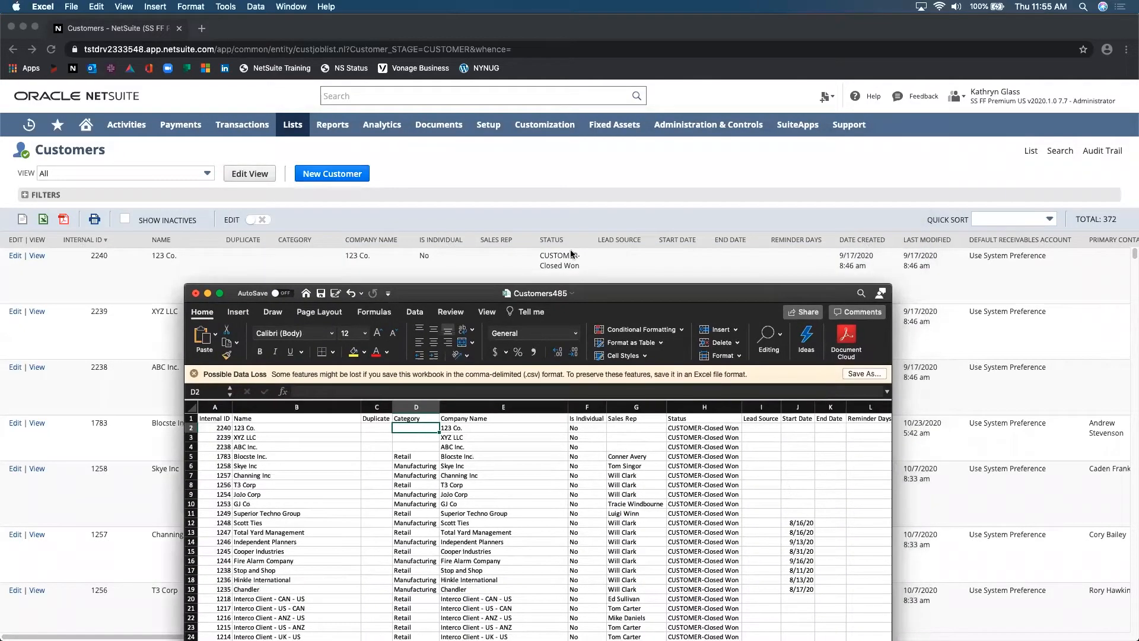
{"action": "left_click_drag", "start_coordinate": [663, 304], "coordinate": [658, 143]}
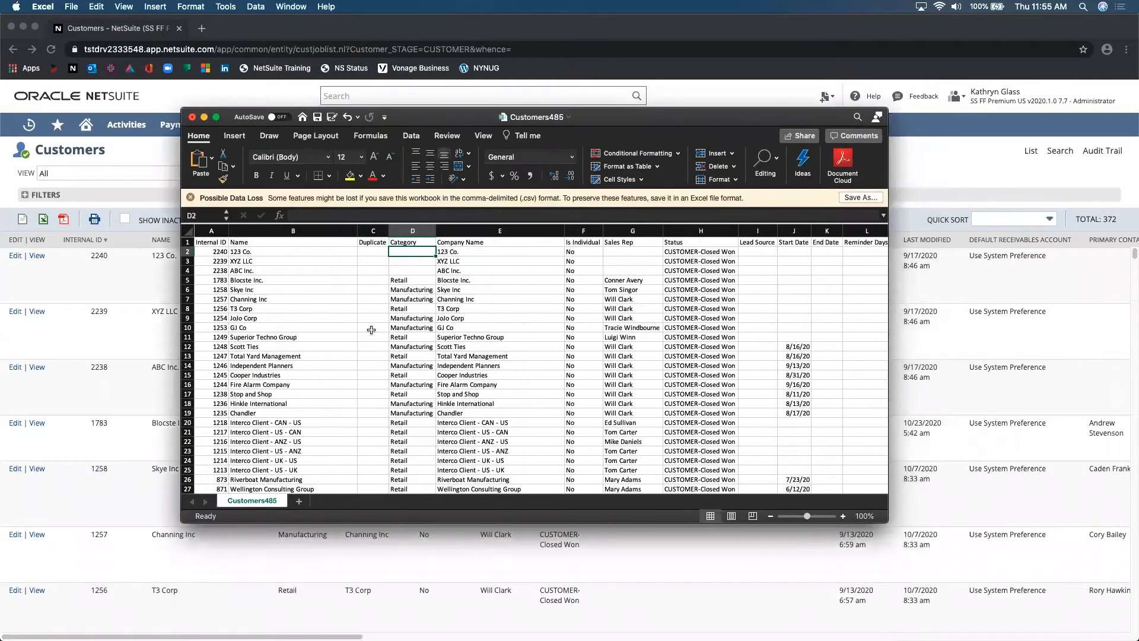
Step: Fill the blank Category cells with Manufacturing for 123 Co. and Retail for XYZ LLC and ABC Inc
{"action": "left_click", "coordinate": [404, 295]}
{"action": "left_click", "coordinate": [401, 267]}
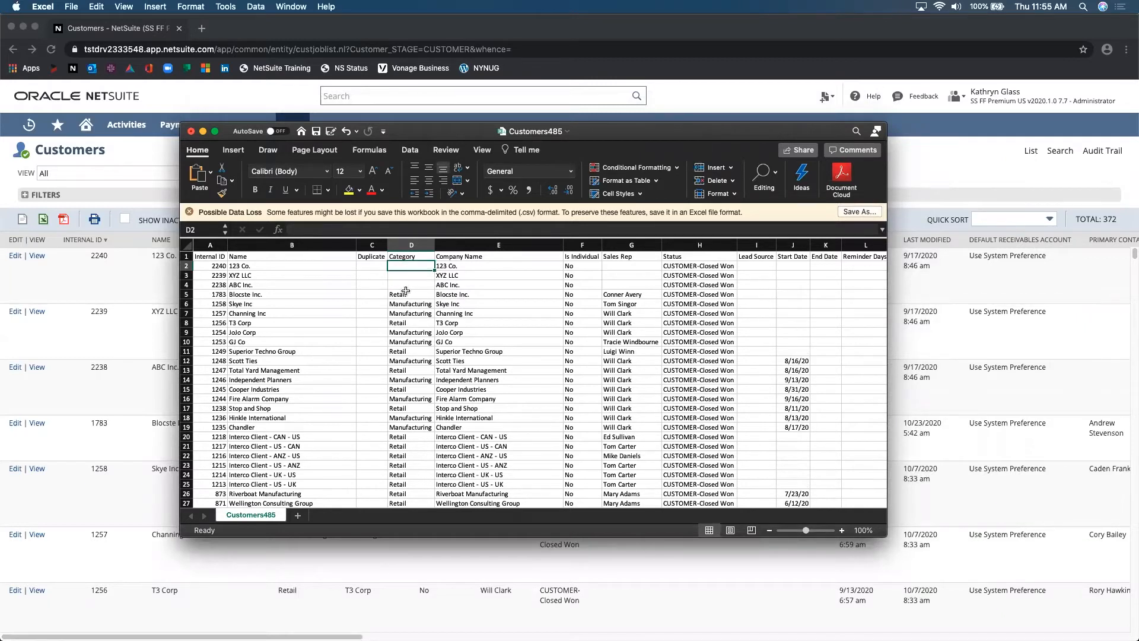
{"action": "type", "text": "Manufacturing"}
{"action": "key", "text": "Return"}
{"action": "type", "text": "Retail"}
{"action": "key", "text": "Return"}
{"action": "type", "text": "R"}
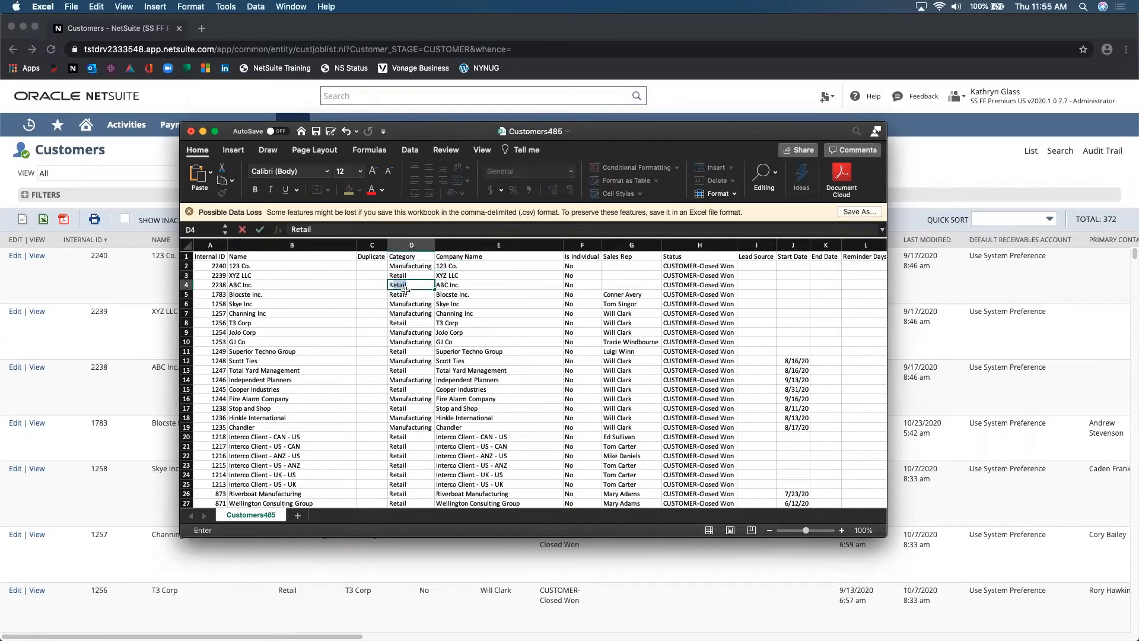
{"action": "key", "text": "Return"}
Step: Copy the Sales Rep entries from rows 7 to 9 into the blank Sales Rep cells of rows 2 to 4
{"action": "key", "text": "Right"}
{"action": "key", "text": "Right"}
{"action": "key", "text": "Right"}
{"action": "key", "text": "Up"}
{"action": "key", "text": "Up"}
{"action": "key", "text": "Up"}
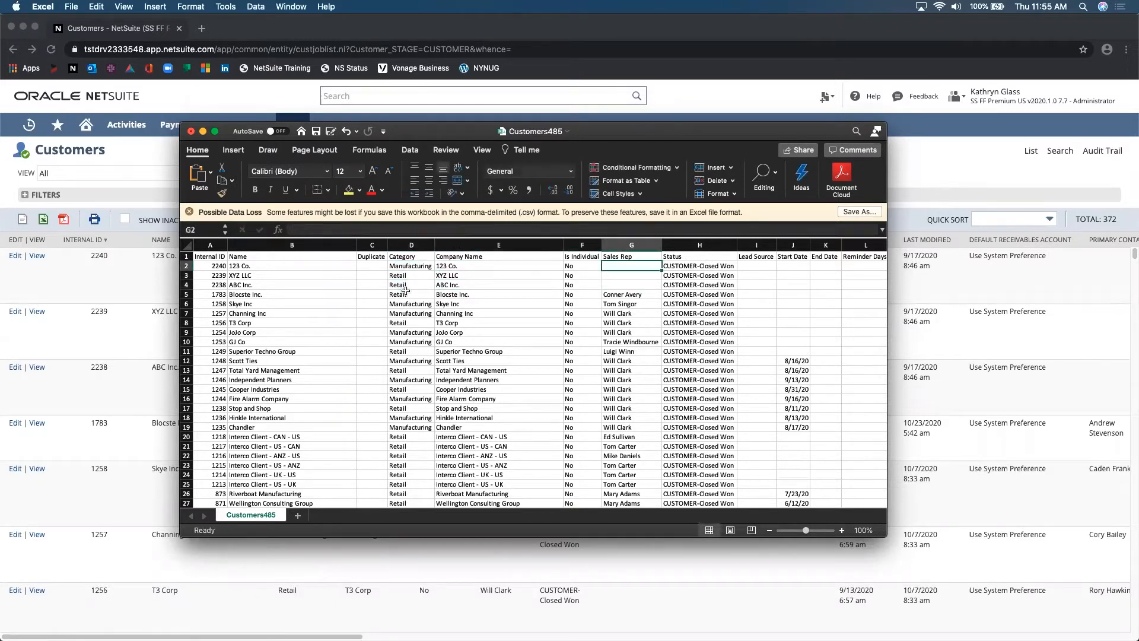
{"action": "key", "text": "Down"}
{"action": "key", "text": "Down"}
{"action": "key", "text": "Down"}
{"action": "key", "text": "Down"}
{"action": "key", "text": "Down"}
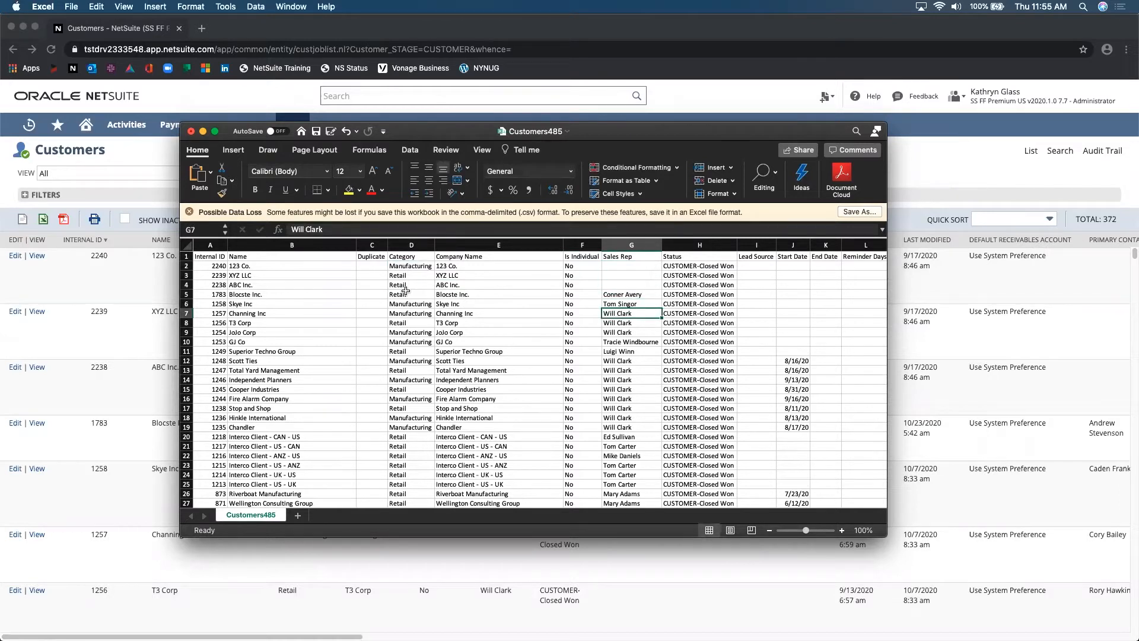
{"action": "key", "text": "shift+Down"}
{"action": "key", "text": "shift+Down"}
{"action": "key", "text": "super+c"}
{"action": "key", "text": "Up"}
{"action": "key", "text": "Up"}
{"action": "key", "text": "Up"}
{"action": "key", "text": "Up"}
{"action": "key", "text": "Up"}
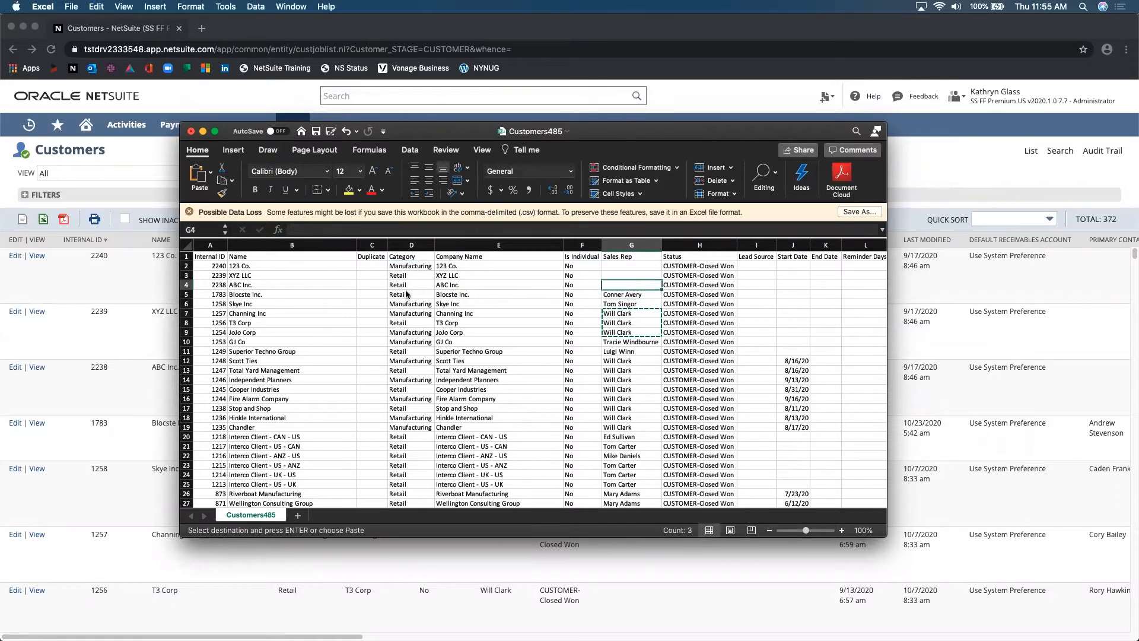
{"action": "key", "text": "super+v"}
Step: Review the remaining columns as far as Email for values missing from the first three customers
{"action": "key", "text": "Right"}
{"action": "key", "text": "Right"}
{"action": "key", "text": "Right"}
{"action": "key", "text": "Right"}
{"action": "key", "text": "Right"}
{"action": "key", "text": "Right"}
{"action": "key", "text": "Right"}
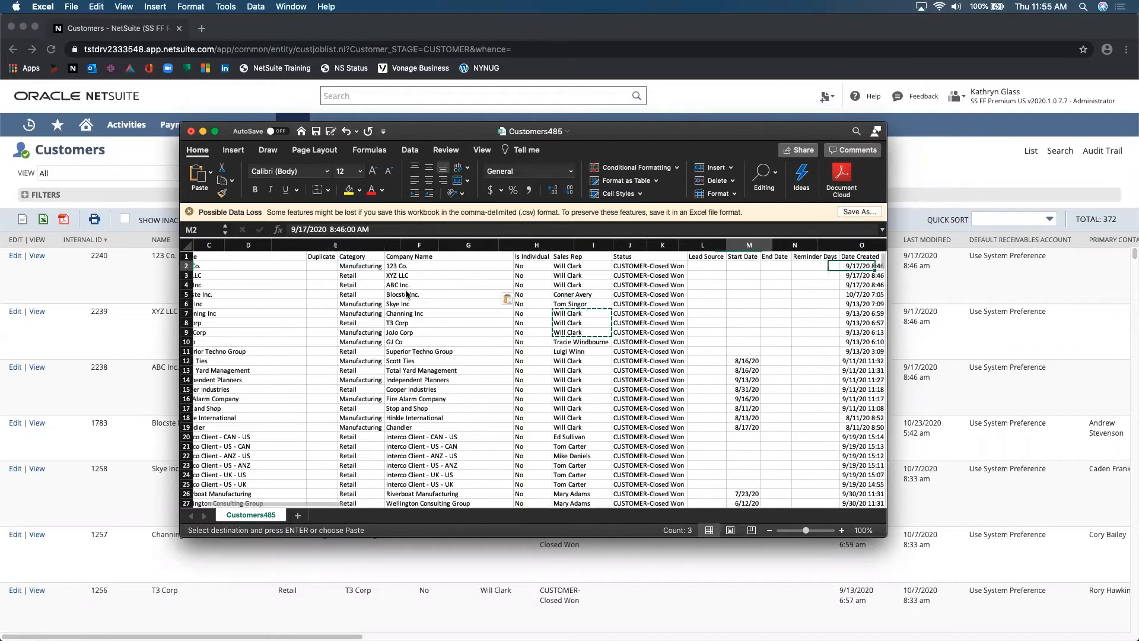
{"action": "key", "text": "Right"}
{"action": "key", "text": "Right"}
{"action": "key", "text": "Right"}
{"action": "key", "text": "Right"}
{"action": "key", "text": "Right"}
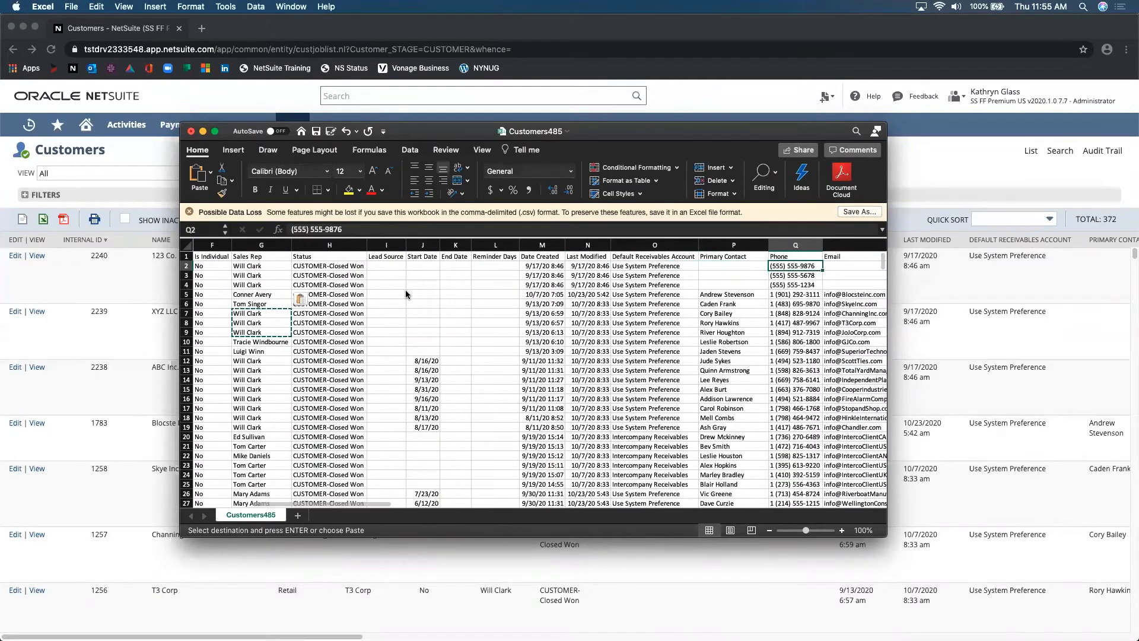
{"action": "key", "text": "Left"}
{"action": "key", "text": "Left"}
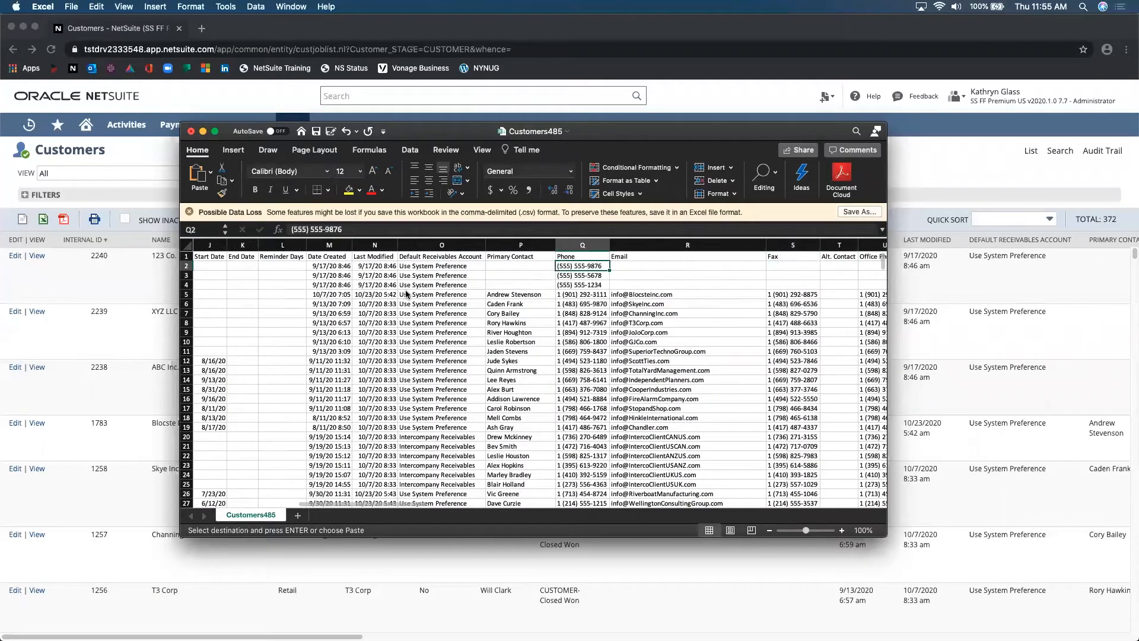
{"action": "key", "text": "Right"}
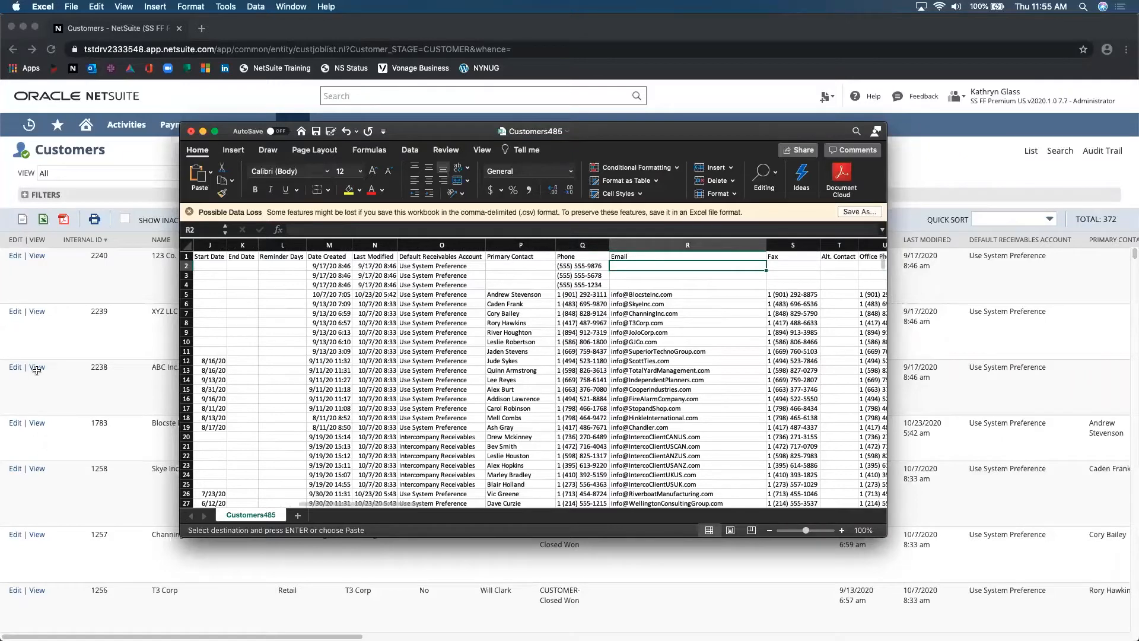
{"action": "key", "text": "super+Tab"}
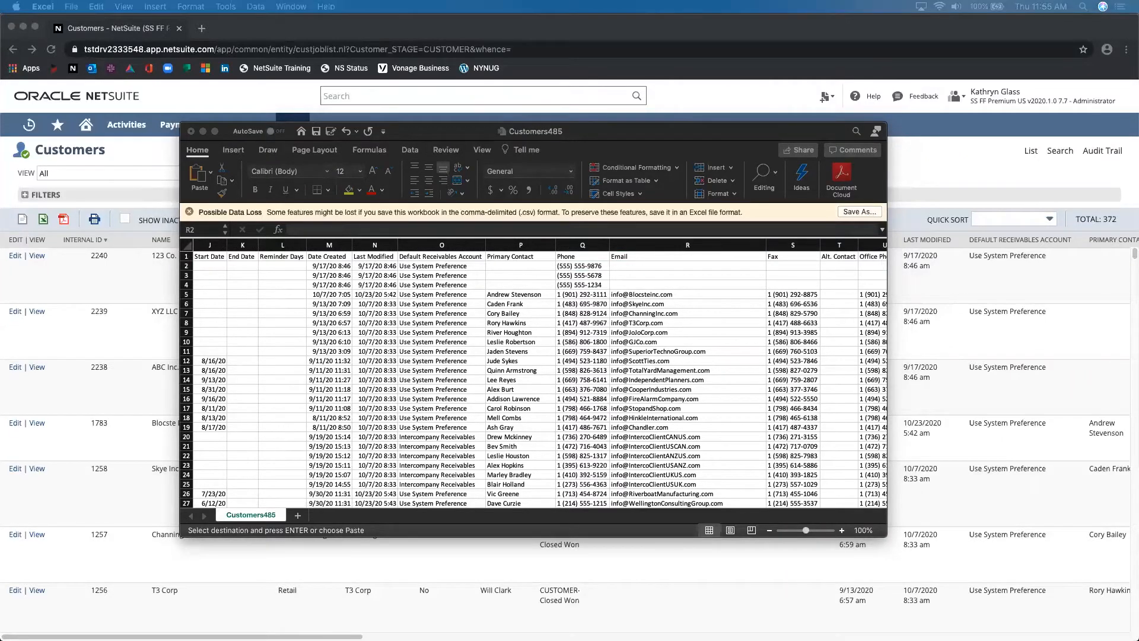
Step: Paste the company's e-mail address into the Email cell of the ABC Inc. row
{"action": "left_click", "coordinate": [660, 268]}
{"action": "scroll", "coordinate": [660, 268], "scroll_direction": "left", "scroll_amount": 10}
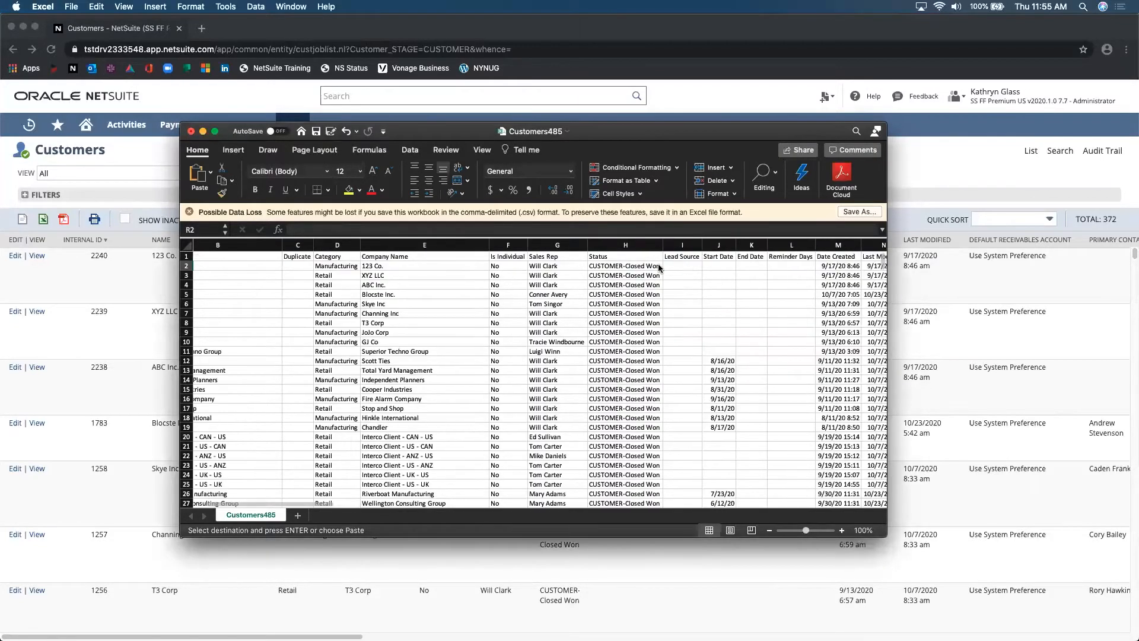
{"action": "left_click", "coordinate": [343, 285]}
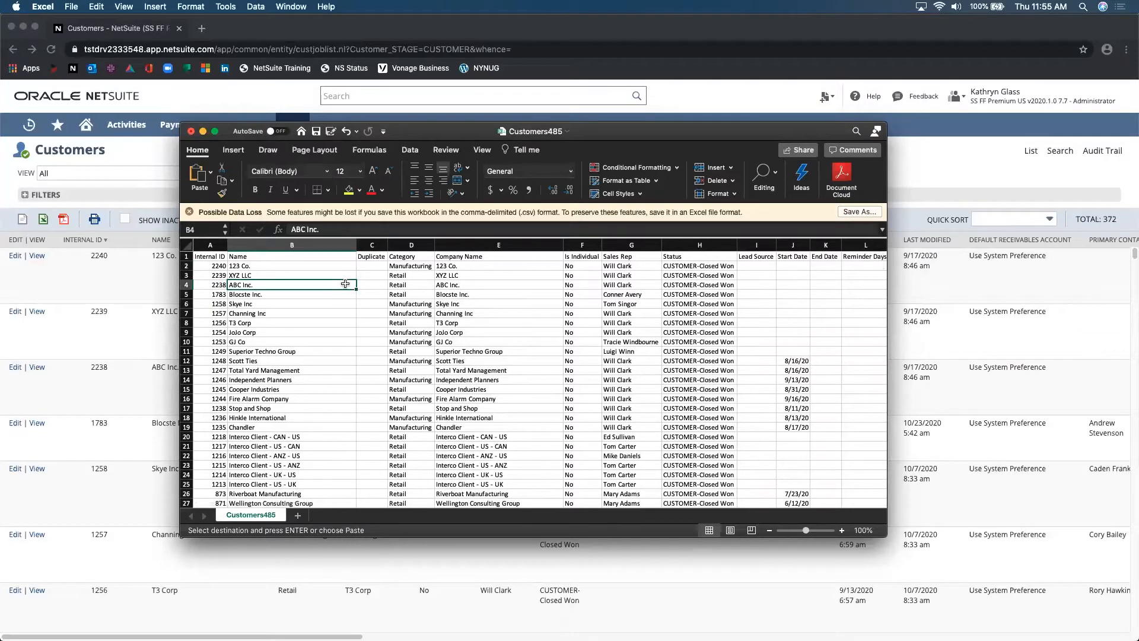
{"action": "key", "text": "Right"}
{"action": "key", "text": "Right"}
{"action": "key", "text": "Right"}
{"action": "key", "text": "Right"}
{"action": "key", "text": "Right"}
{"action": "key", "text": "Right"}
{"action": "key", "text": "Right"}
{"action": "key", "text": "Right"}
{"action": "key", "text": "Right"}
{"action": "key", "text": "Right"}
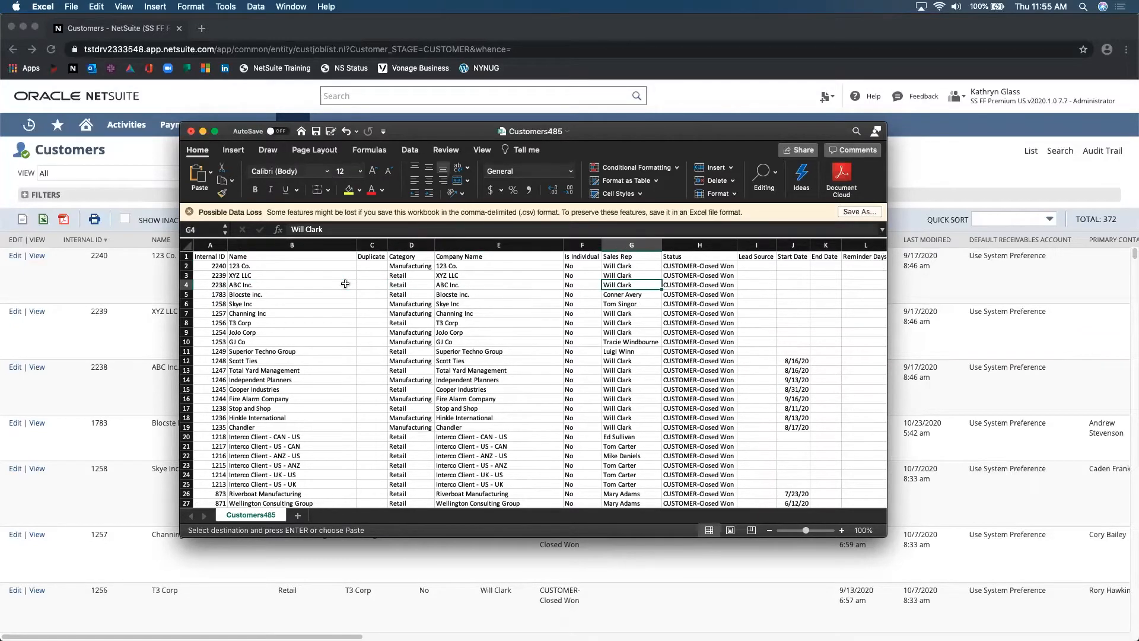
{"action": "key", "text": "Right"}
{"action": "key", "text": "Right"}
{"action": "key", "text": "Right"}
{"action": "key", "text": "Right"}
{"action": "key", "text": "Right"}
{"action": "key", "text": "Right"}
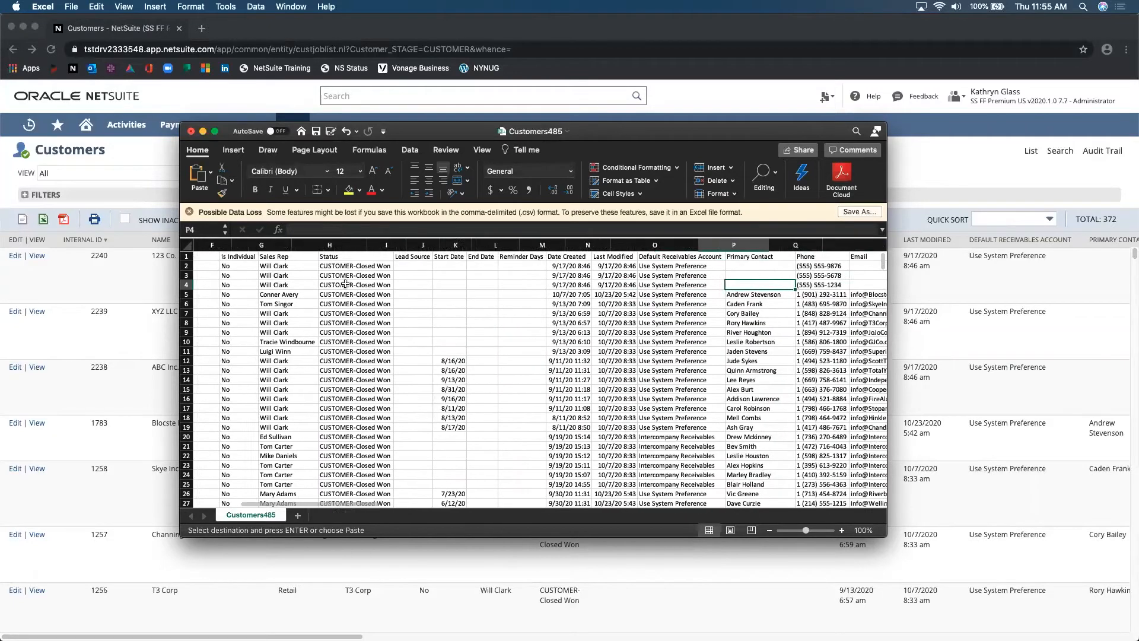
{"action": "key", "text": "super+v"}
Step: Copy the companies' e-mail addresses from the other app into the Email cells of XYZ LLC and 123 Co
{"action": "key", "text": "Up"}
{"action": "key", "text": "Up"}
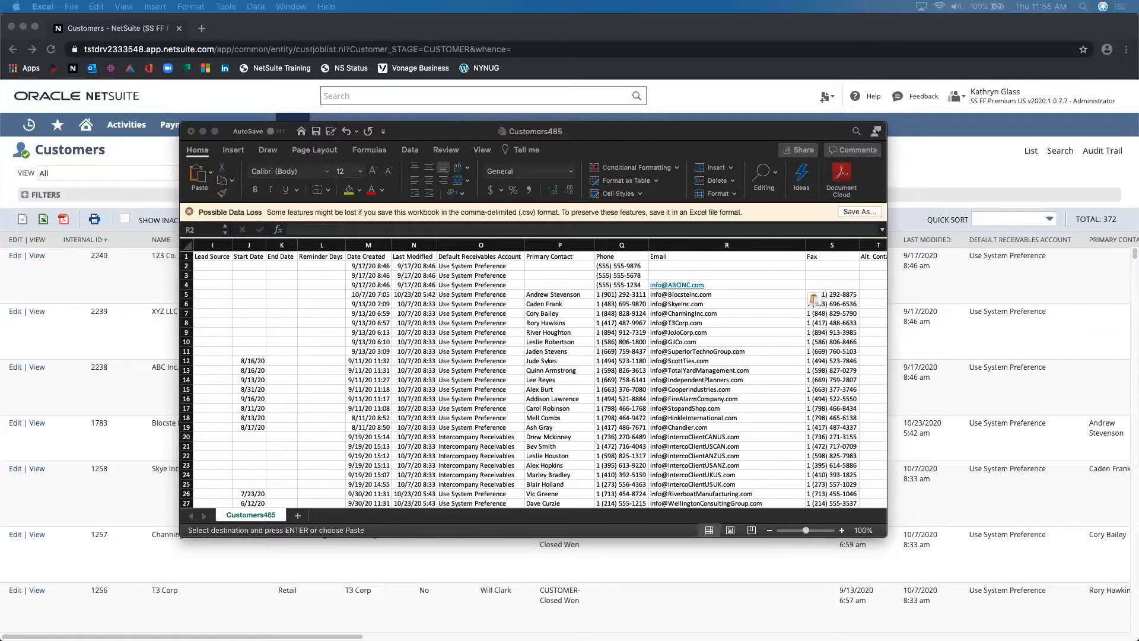
{"action": "key", "text": "super+c"}
{"action": "left_click", "coordinate": [735, 274]}
{"action": "key", "text": "super+v"}
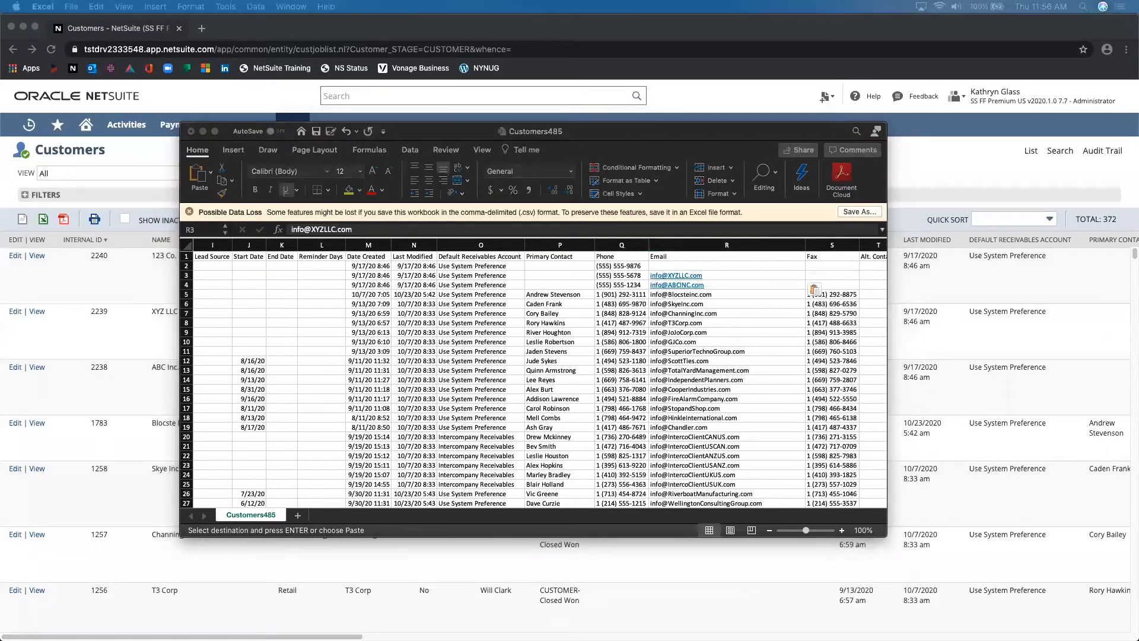
{"action": "left_click", "coordinate": [749, 266]}
{"action": "left_click", "coordinate": [749, 264]}
{"action": "key", "text": "super+v"}
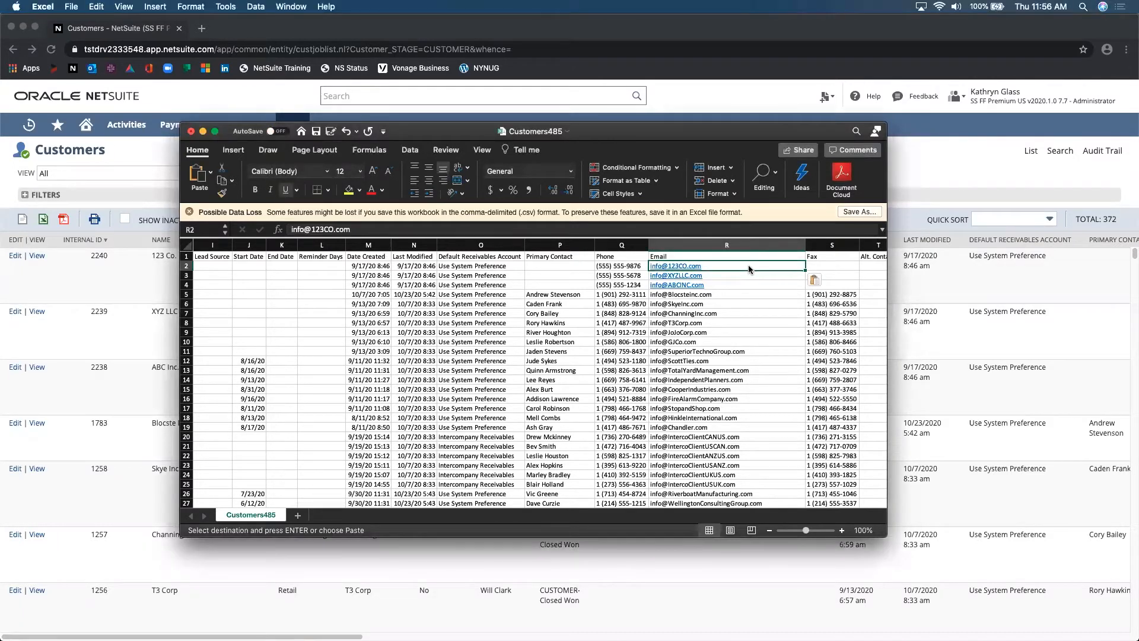
Step: Examine the columns after Email through the billing and shipping address fields to the end of the 123 Co. row
{"action": "key", "text": "Right"}
{"action": "key", "text": "Right"}
{"action": "key", "text": "Right"}
{"action": "key", "text": "Right"}
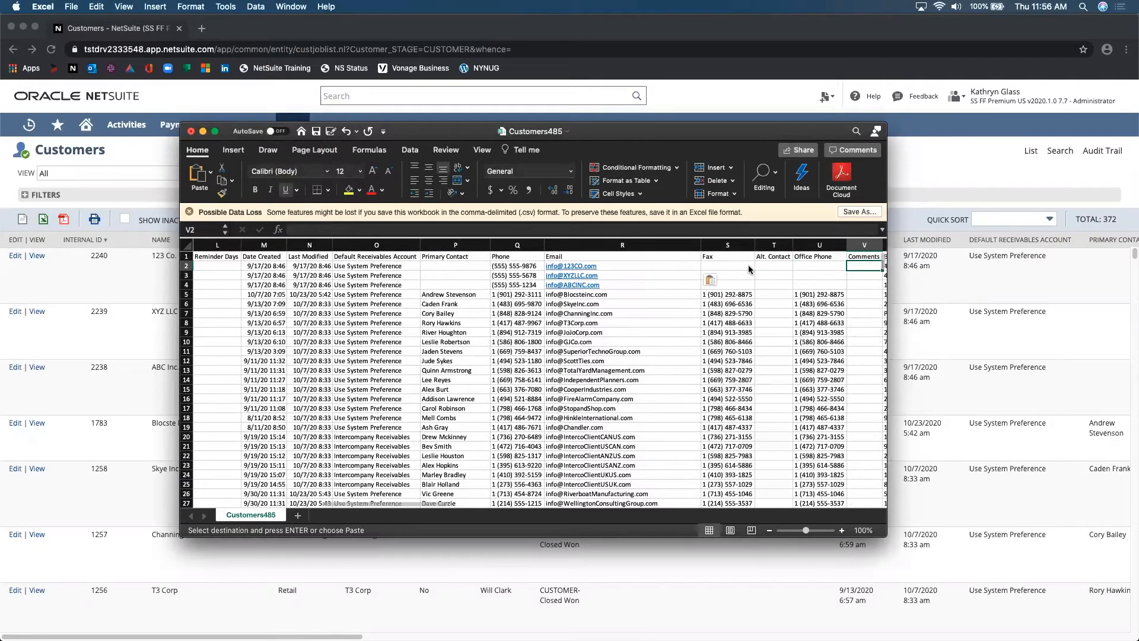
{"action": "key", "text": "Right"}
{"action": "key", "text": "Right"}
{"action": "key", "text": "Right"}
{"action": "key", "text": "Right"}
{"action": "key", "text": "Right"}
{"action": "key", "text": "Right"}
{"action": "key", "text": "Right"}
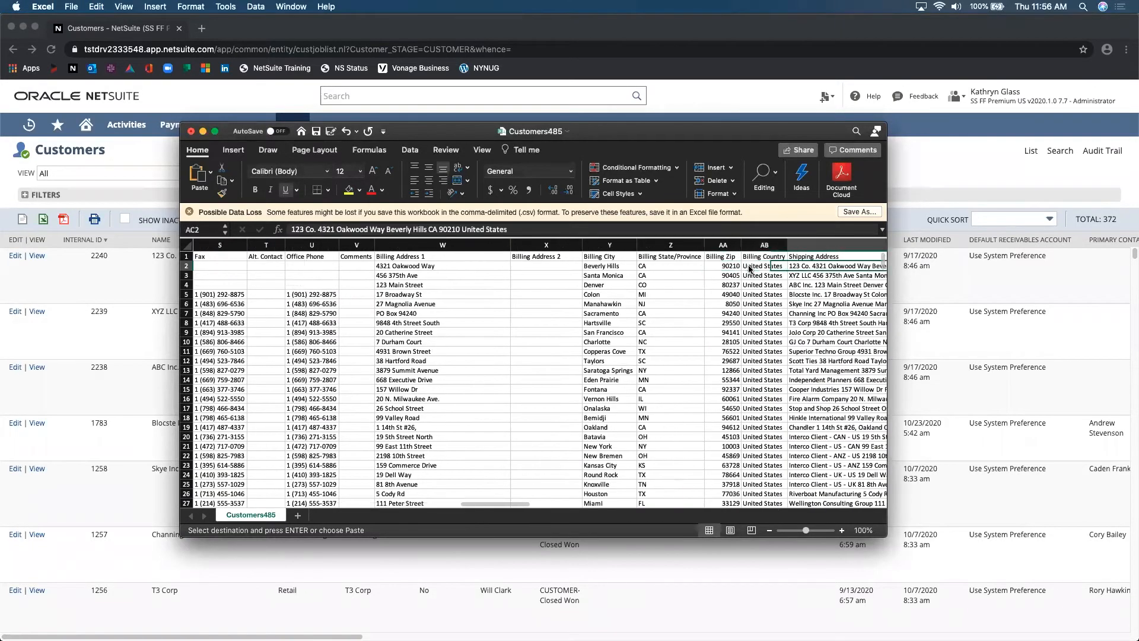
{"action": "key", "text": "Right"}
{"action": "key", "text": "Right"}
{"action": "key", "text": "Right"}
{"action": "key", "text": "Right"}
{"action": "key", "text": "Right"}
{"action": "key", "text": "Right"}
{"action": "key", "text": "Right"}
{"action": "key", "text": "Right"}
{"action": "key", "text": "Right"}
{"action": "key", "text": "Right"}
{"action": "key", "text": "Right"}
{"action": "key", "text": "Right"}
{"action": "key", "text": "Right"}
{"action": "key", "text": "Right"}
{"action": "key", "text": "Right"}
{"action": "key", "text": "Right"}
{"action": "key", "text": "Right"}
{"action": "key", "text": "Right"}
{"action": "key", "text": "Right"}
{"action": "key", "text": "Right"}
{"action": "key", "text": "Right"}
{"action": "key", "text": "Right"}
{"action": "key", "text": "Right"}
{"action": "key", "text": "Right"}
{"action": "key", "text": "Right"}
Step: Delete all customer rows from row 5 (Blocste Inc.) down to the end of the data
{"action": "scroll", "coordinate": [748, 269], "scroll_direction": "left", "scroll_amount": 10}
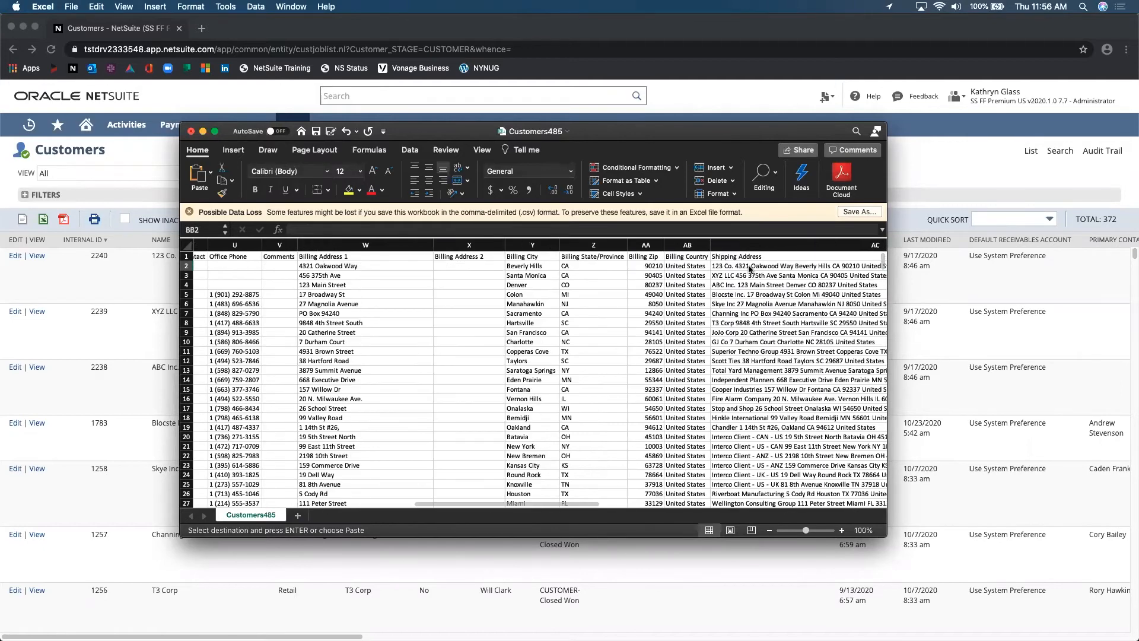
{"action": "scroll", "coordinate": [749, 268], "scroll_direction": "left", "scroll_amount": 15}
{"action": "left_click", "coordinate": [186, 295]}
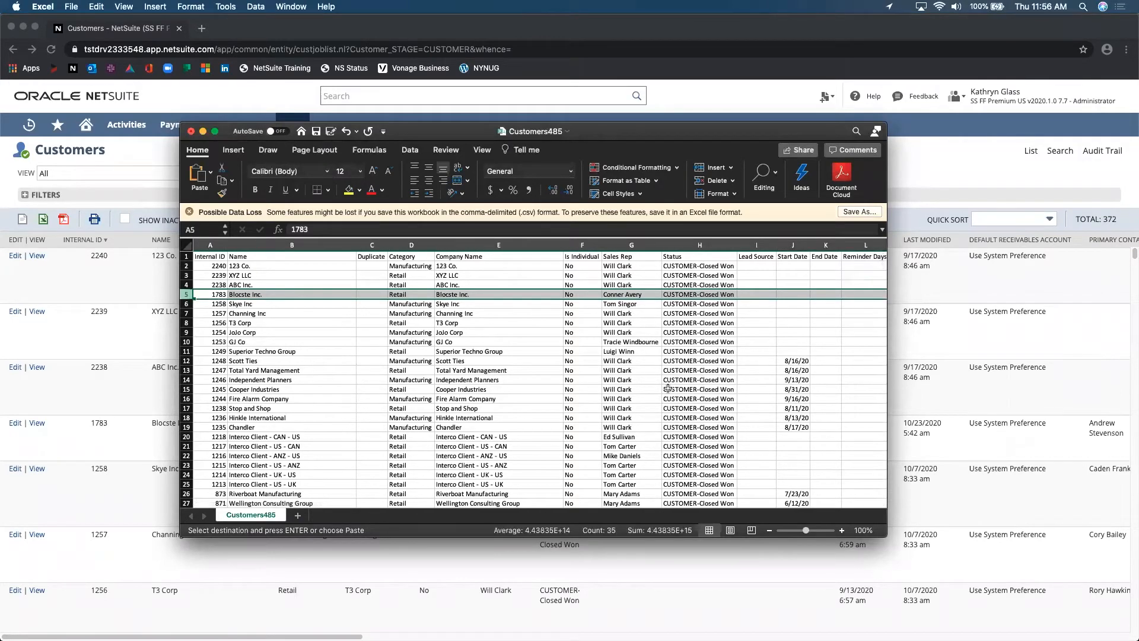
{"action": "key", "text": "shift+super+Down"}
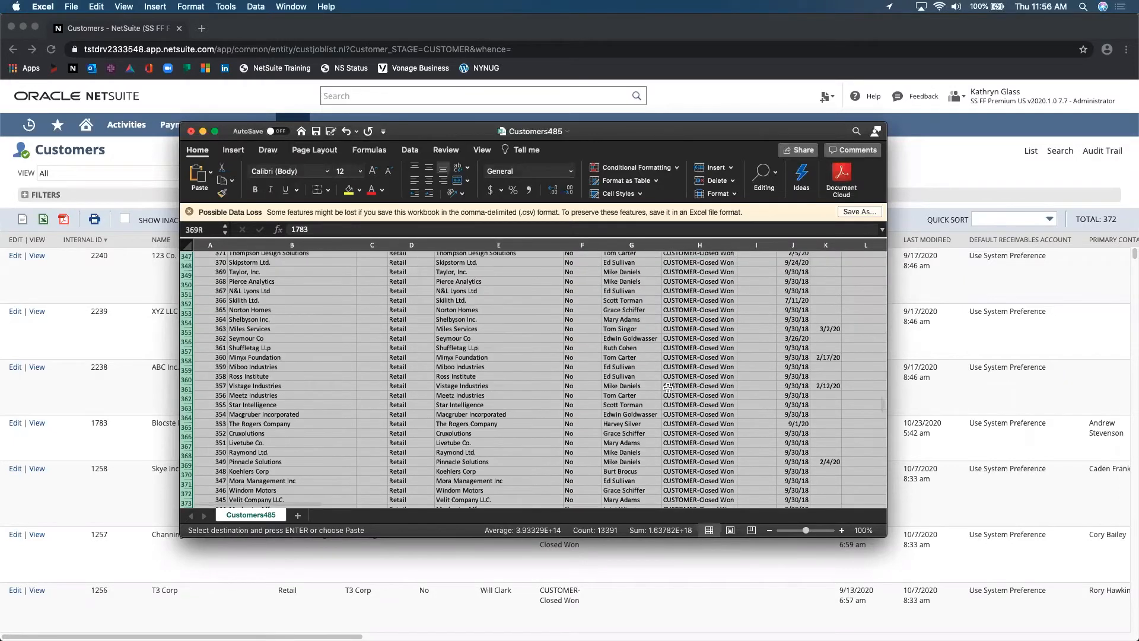
{"action": "right_click", "coordinate": [185, 441]}
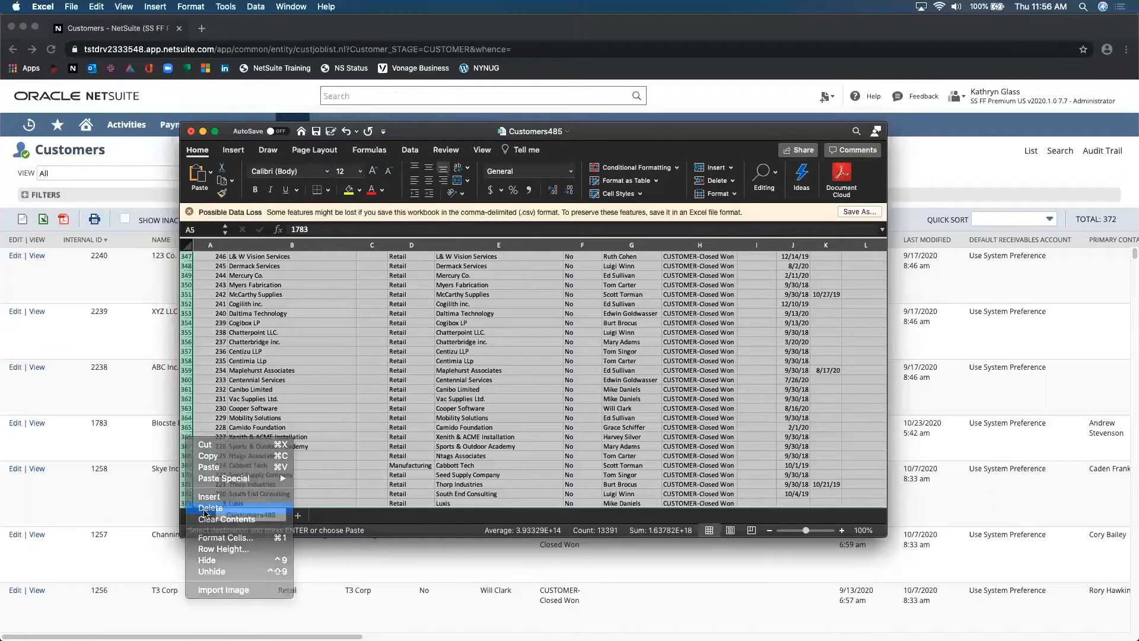
{"action": "left_click", "coordinate": [211, 508]}
{"action": "left_click", "coordinate": [370, 275]}
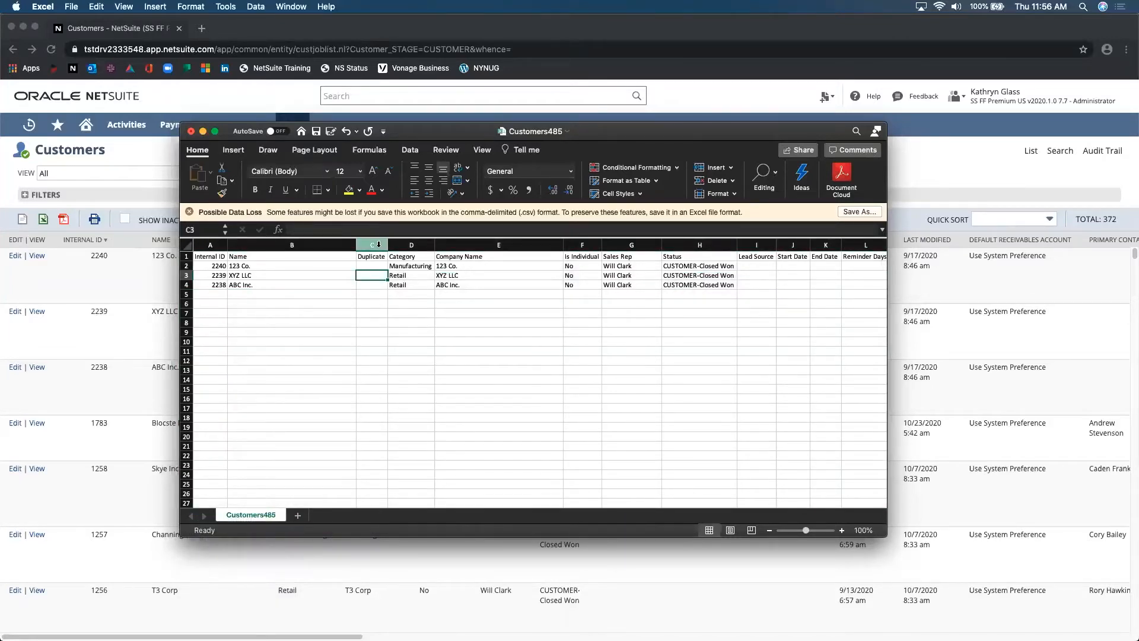
Step: Delete the Name, Duplicate, Company Name and Is Individual columns, along with all columns from Status through Phone
{"action": "left_click", "coordinate": [379, 244]}
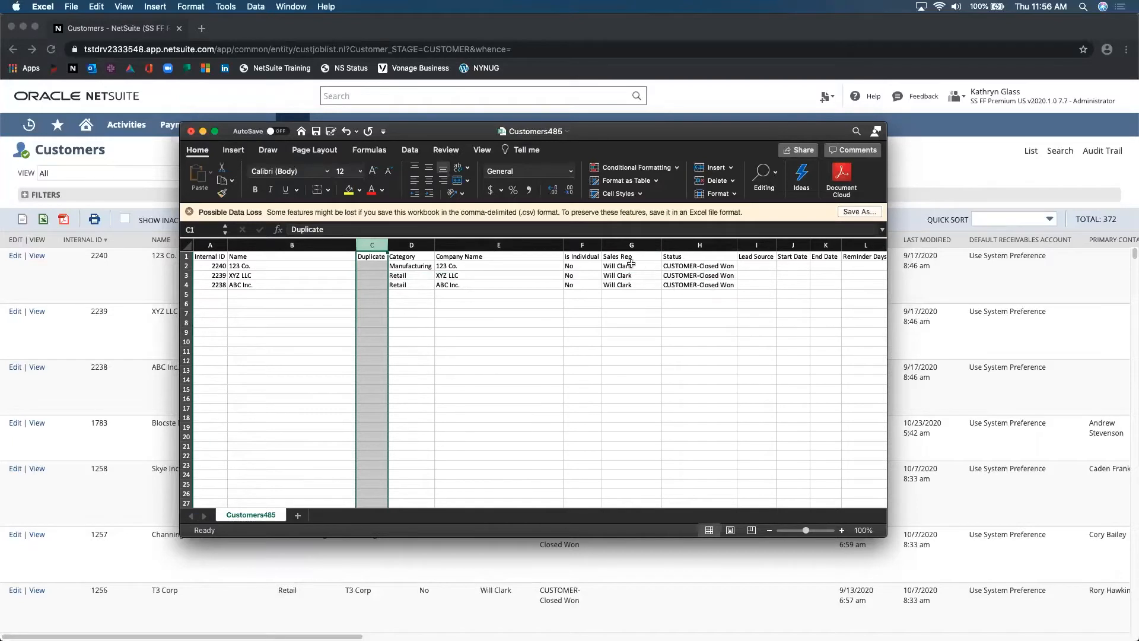
{"action": "left_click", "coordinate": [511, 243], "text": "super"}
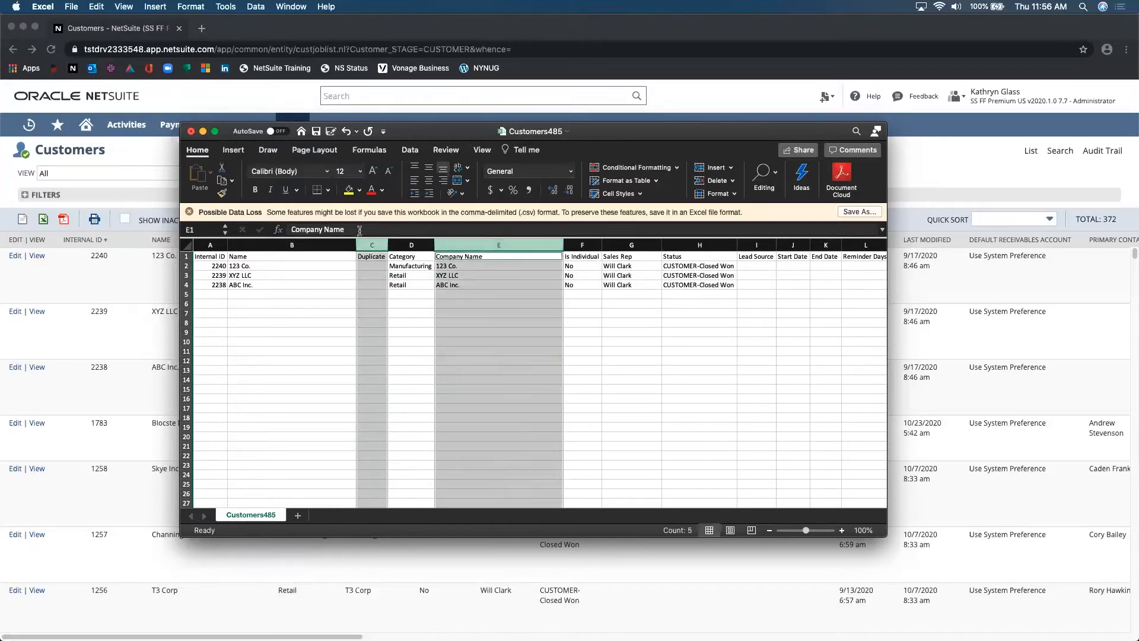
{"action": "left_click", "coordinate": [332, 244], "text": "super"}
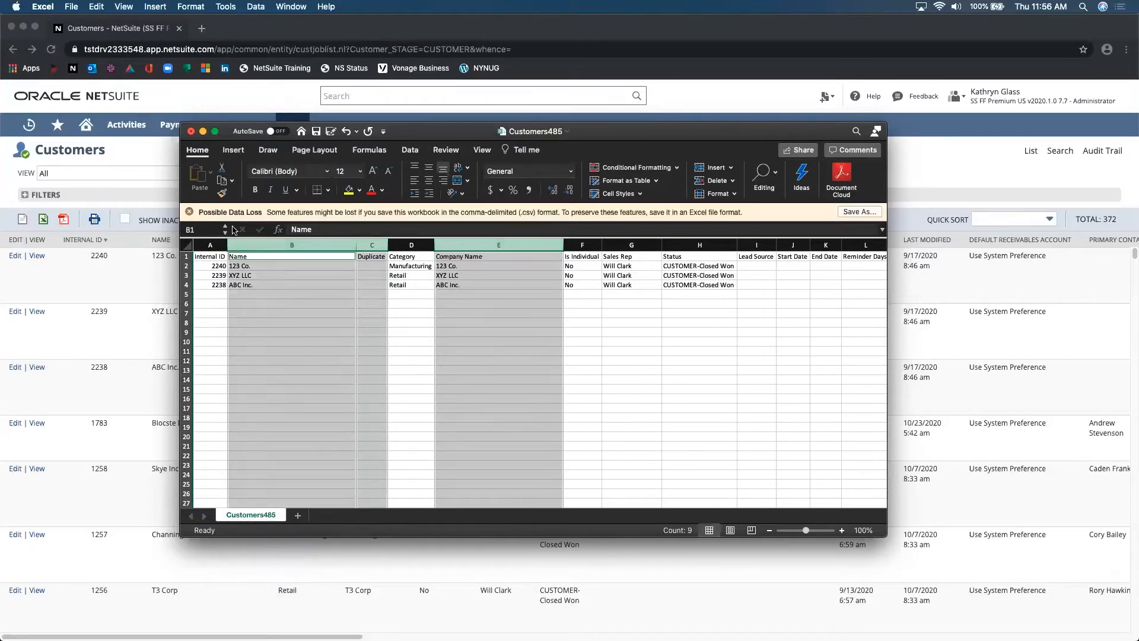
{"action": "left_click", "coordinate": [589, 246], "text": "super"}
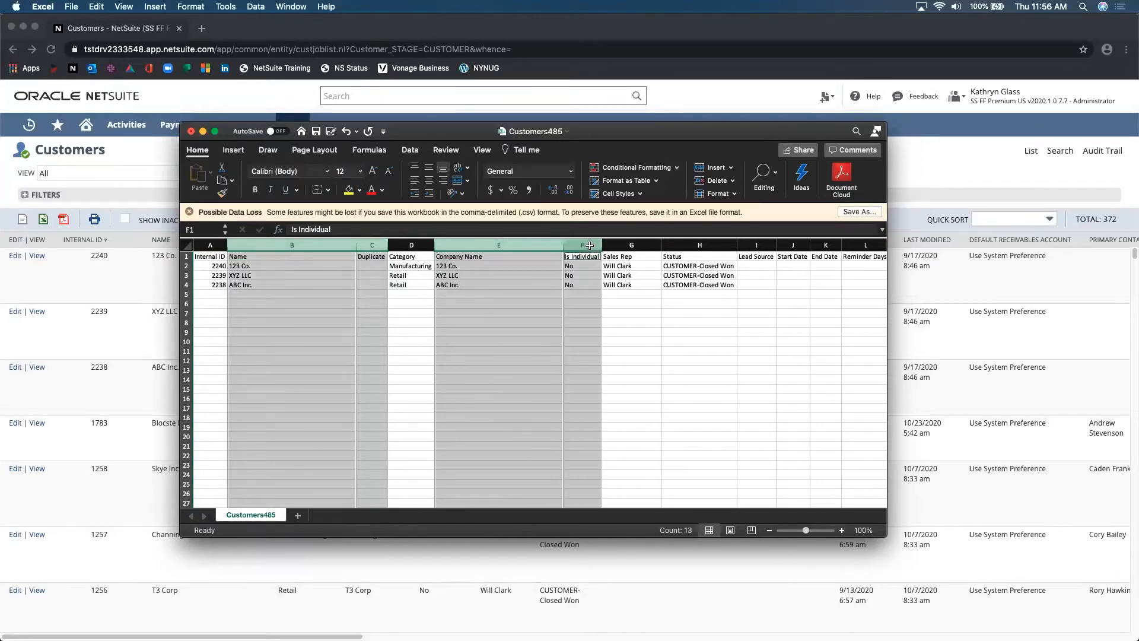
{"action": "left_click", "coordinate": [700, 245], "text": "super"}
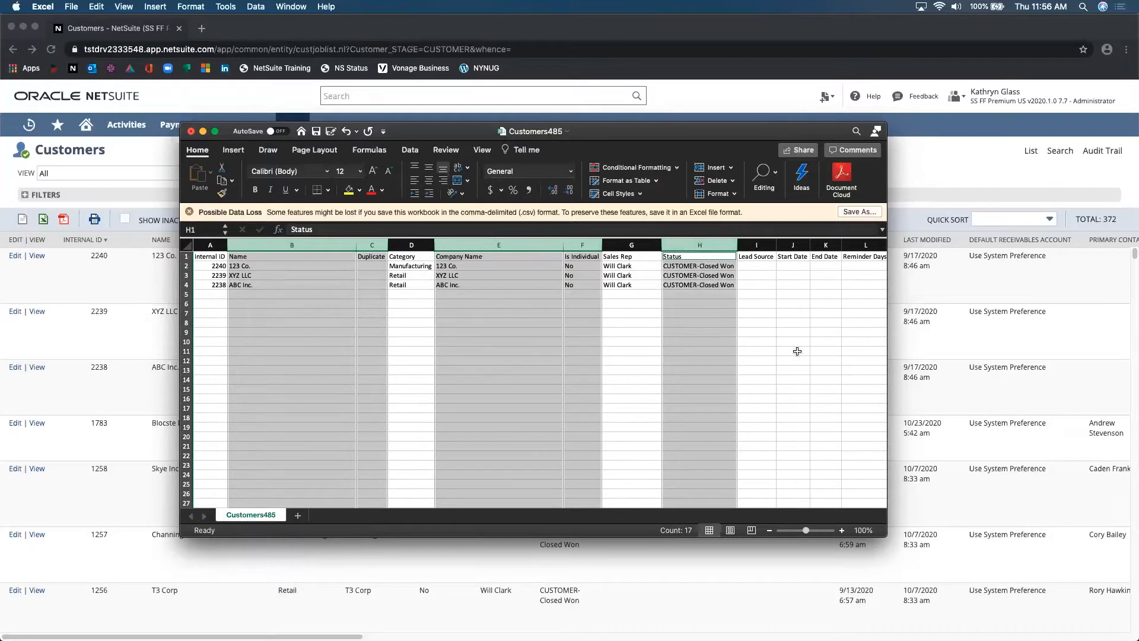
{"action": "scroll", "coordinate": [796, 350], "scroll_direction": "right", "scroll_amount": 8}
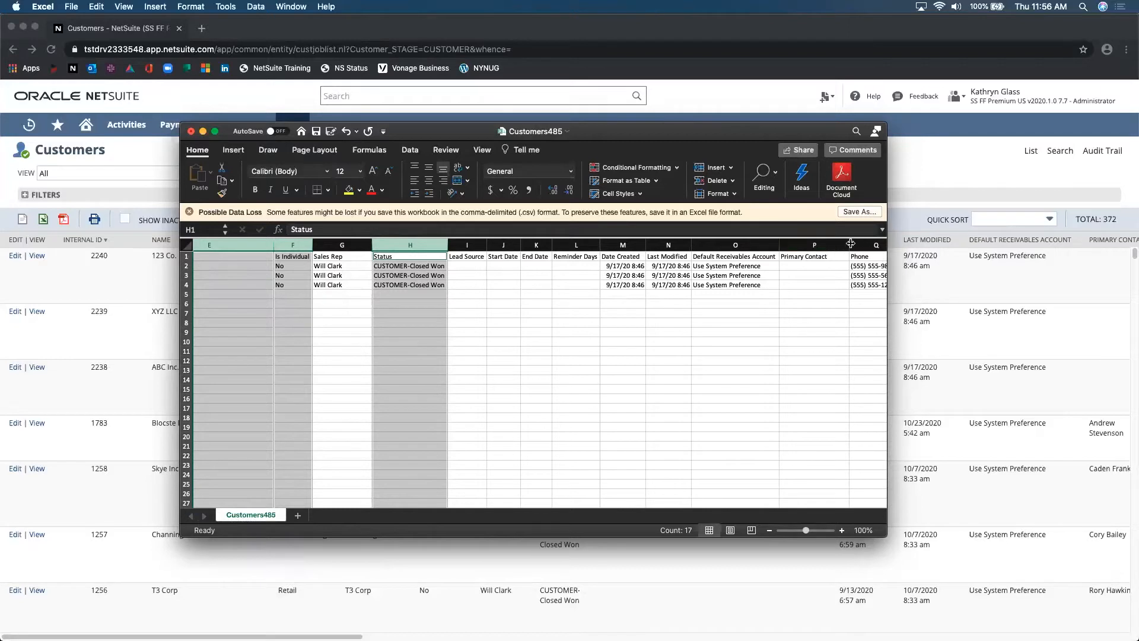
{"action": "scroll", "coordinate": [793, 304], "scroll_direction": "right", "scroll_amount": 3}
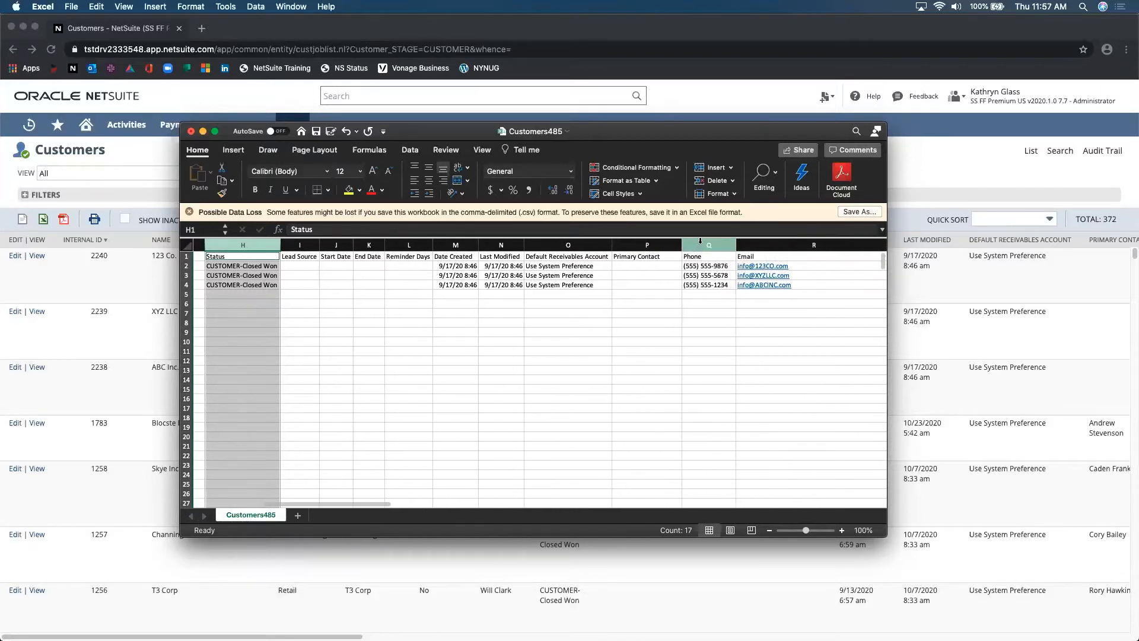
{"action": "left_click", "coordinate": [696, 243], "text": "shift"}
{"action": "right_click", "coordinate": [705, 245]}
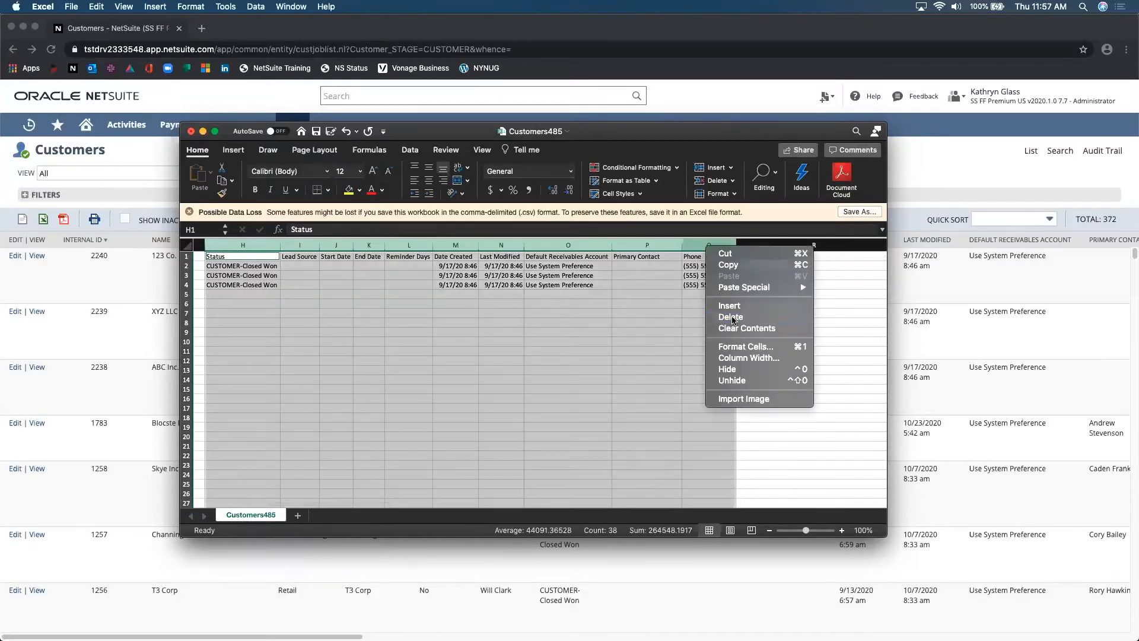
{"action": "left_click", "coordinate": [731, 318]}
{"action": "left_click", "coordinate": [447, 330]}
Step: Delete all columns after Email, from Fax through BRN
{"action": "scroll", "coordinate": [356, 290], "scroll_direction": "left", "scroll_amount": 1}
{"action": "scroll", "coordinate": [526, 287], "scroll_direction": "left", "scroll_amount": 5}
{"action": "left_click", "coordinate": [530, 244]}
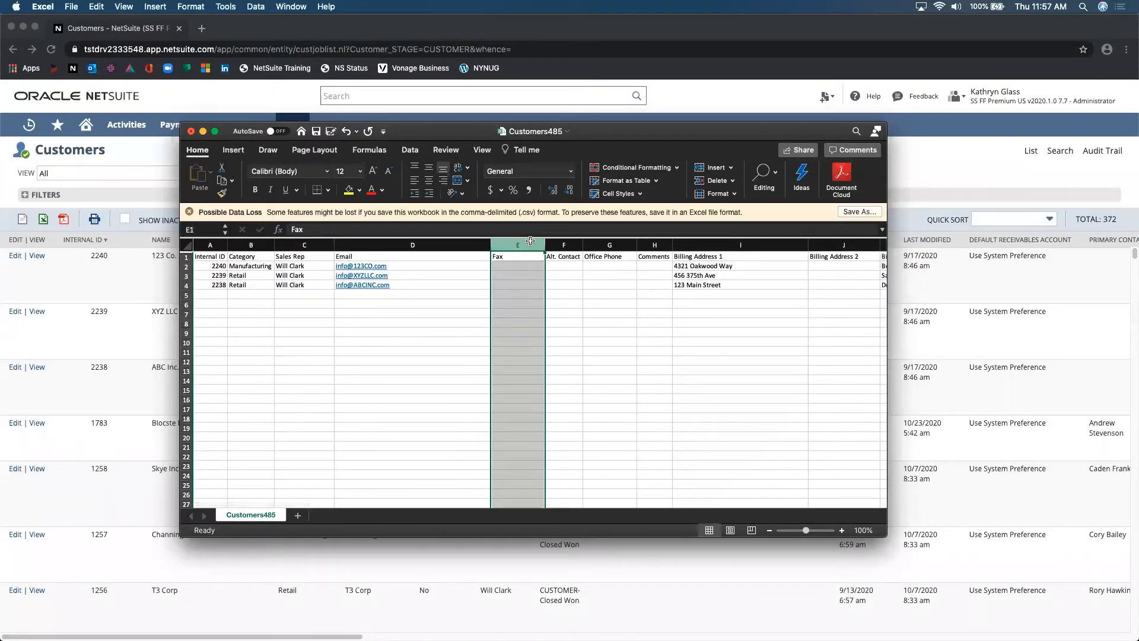
{"action": "key", "text": "ctrl+shift+Right"}
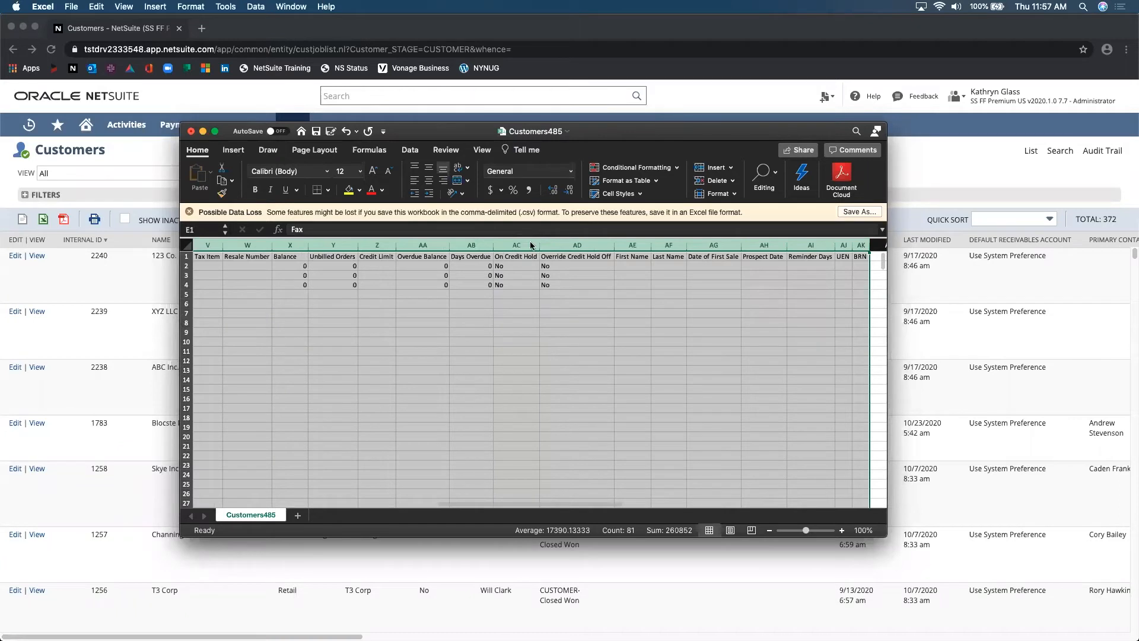
{"action": "right_click", "coordinate": [530, 241]}
{"action": "left_click", "coordinate": [537, 308]}
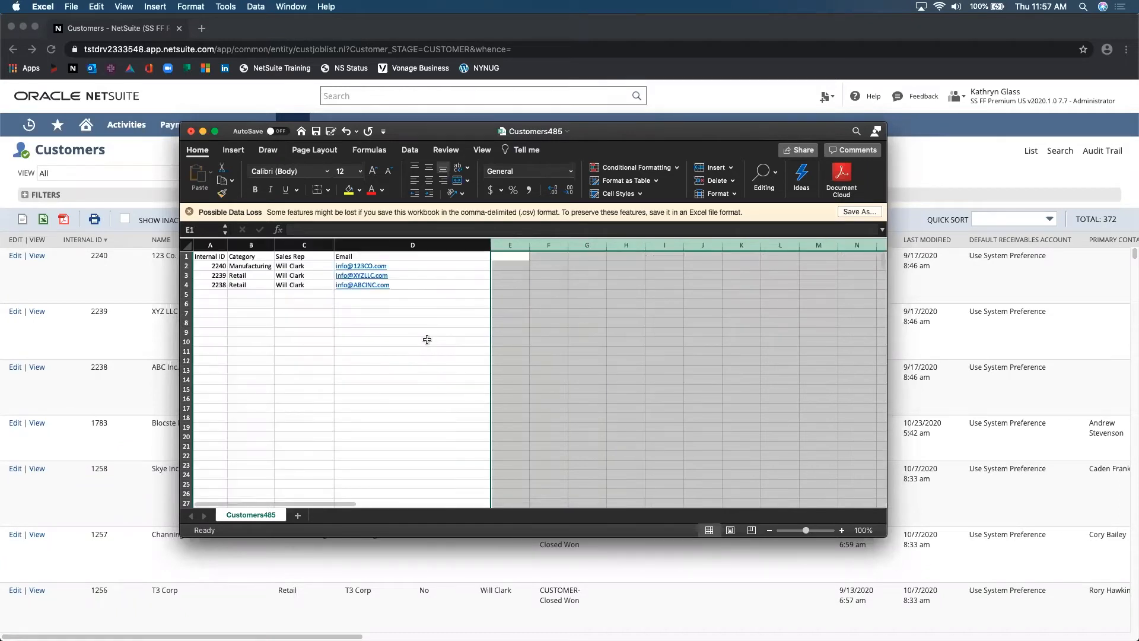
{"action": "left_click", "coordinate": [426, 338]}
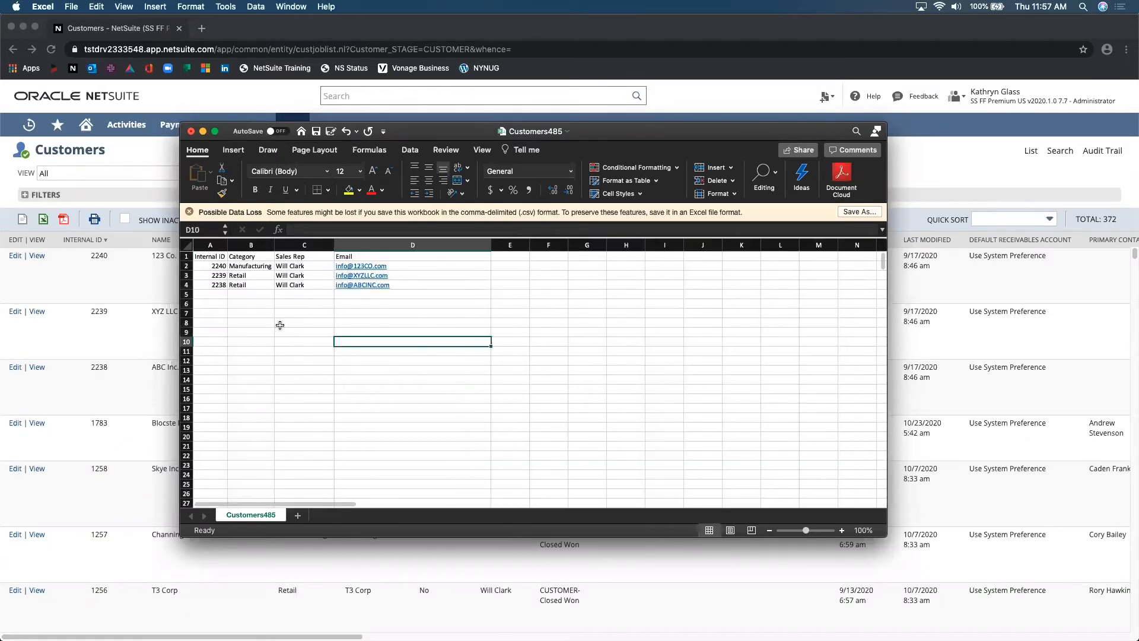
Step: Review the Category, Sales Rep, Email and Internal ID columns and the values in the row for internal ID 2240
{"action": "left_click", "coordinate": [262, 249]}
{"action": "left_click", "coordinate": [304, 248]}
{"action": "left_click", "coordinate": [379, 250]}
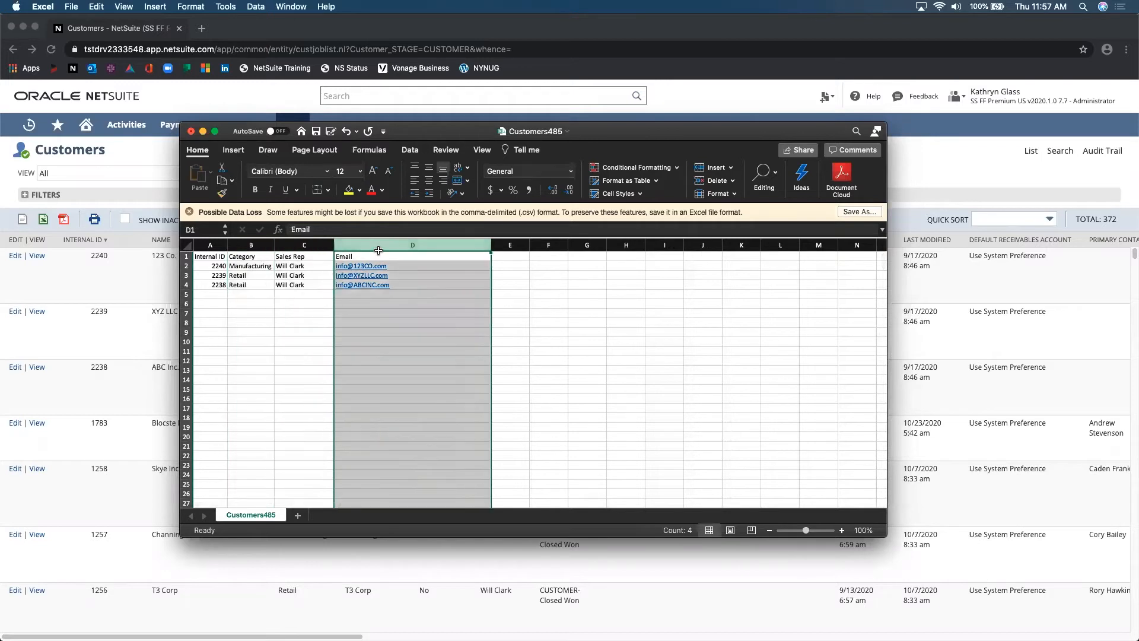
{"action": "left_click", "coordinate": [211, 245]}
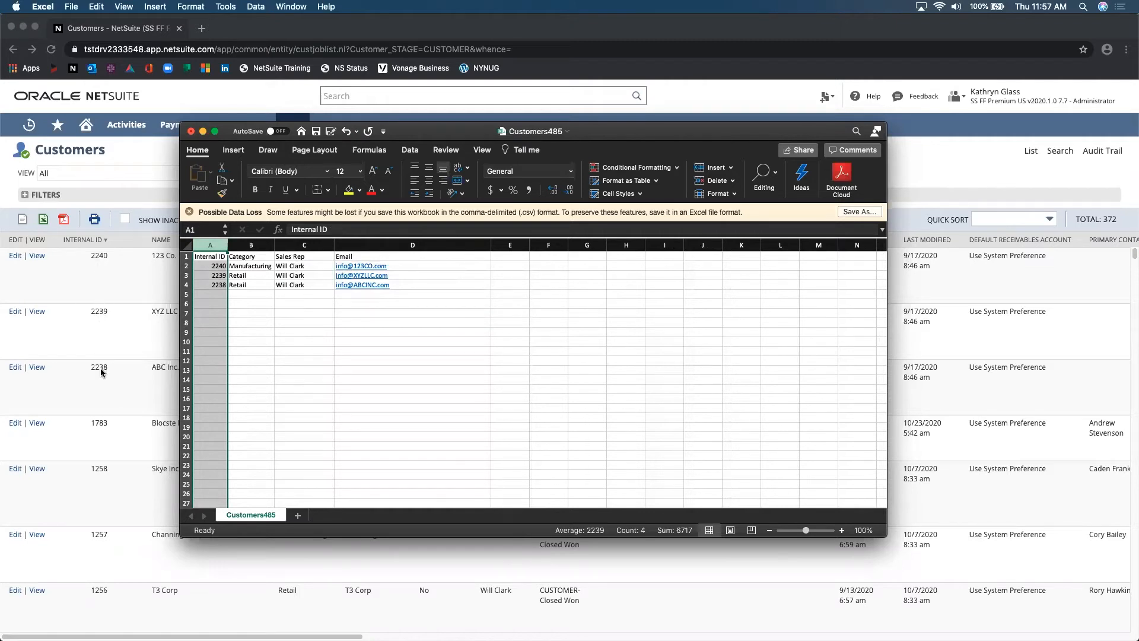
{"action": "left_click", "coordinate": [267, 294]}
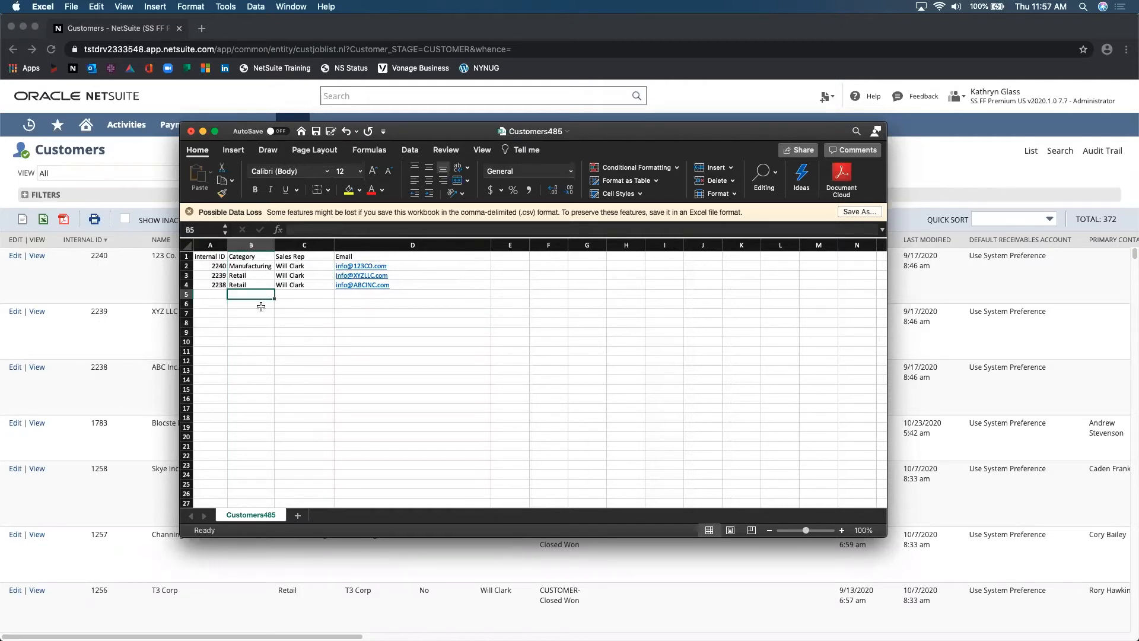
{"action": "left_click", "coordinate": [256, 266]}
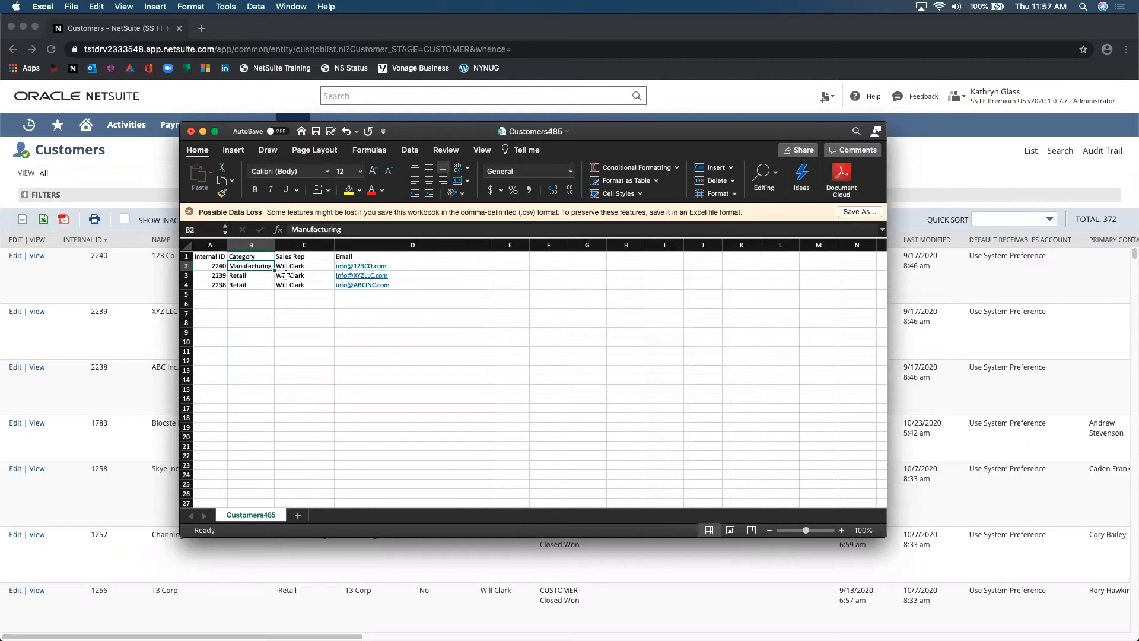
{"action": "left_click", "coordinate": [310, 265]}
{"action": "left_click", "coordinate": [397, 266]}
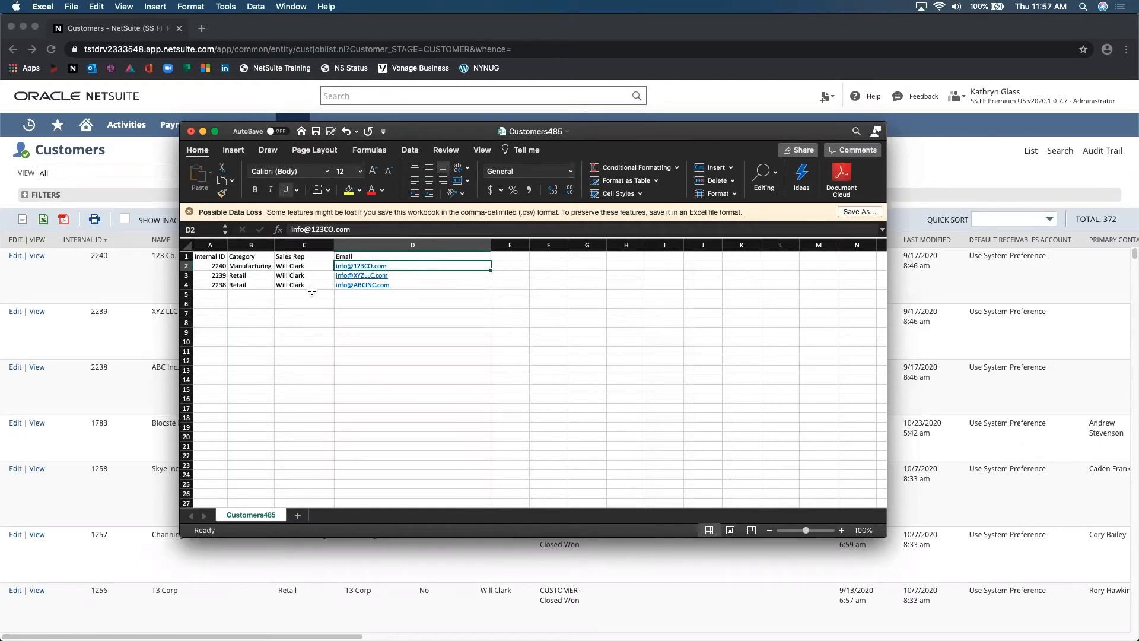
Step: Save the Customers485 CSV file and open the Import CSV Records assistant in NetSuite in Chrome
{"action": "key", "text": "super+s"}
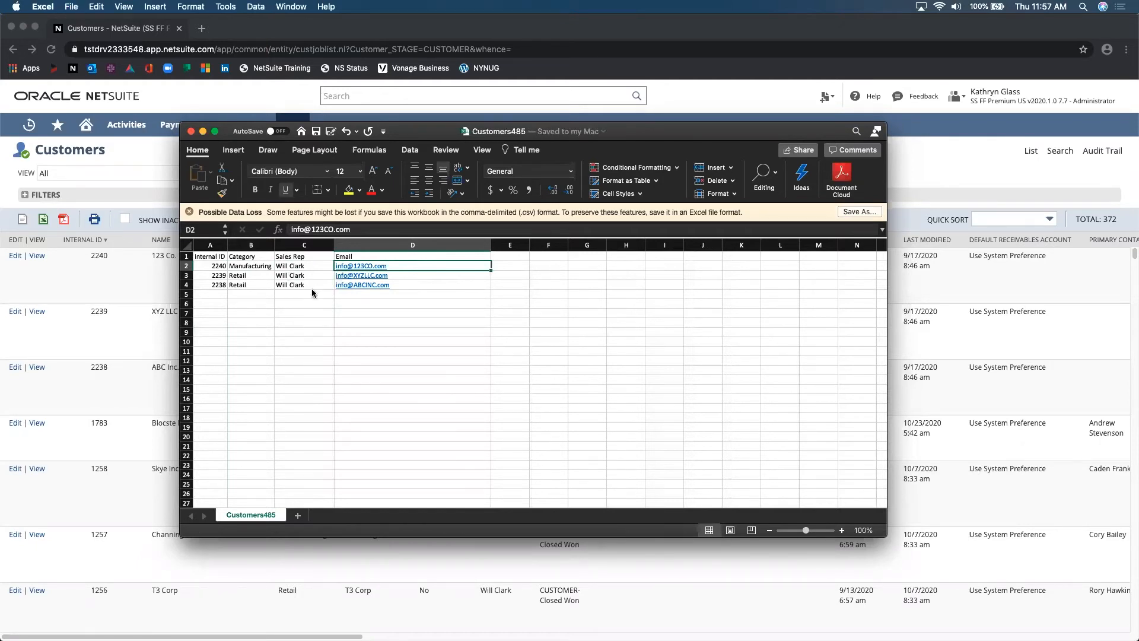
{"action": "left_click", "coordinate": [706, 110]}
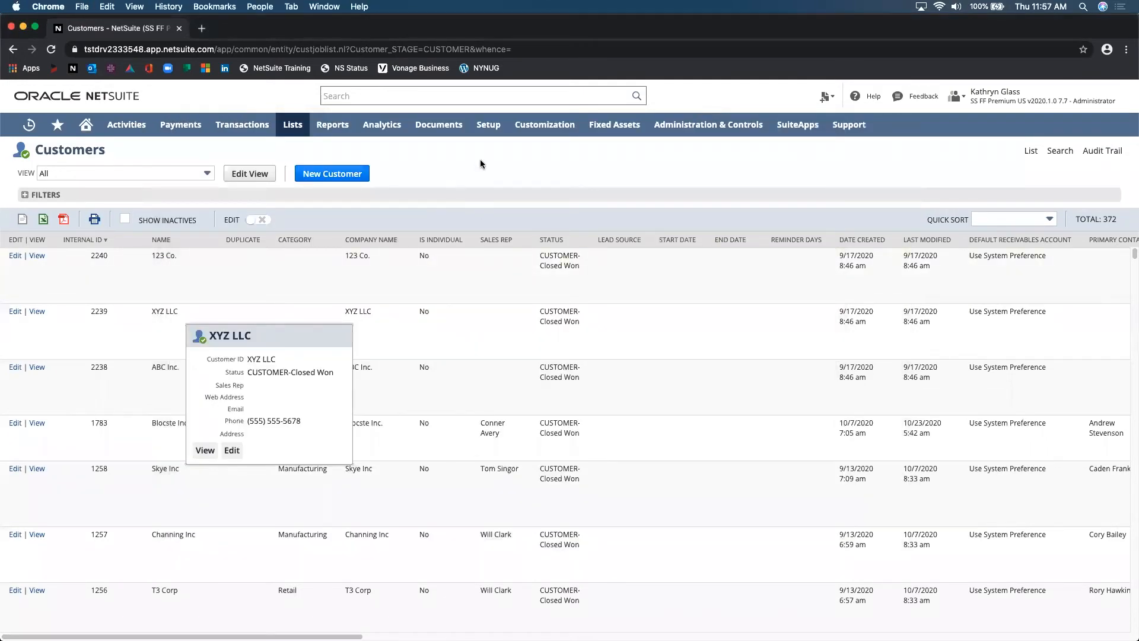
{"action": "mouse_move", "coordinate": [494, 134]}
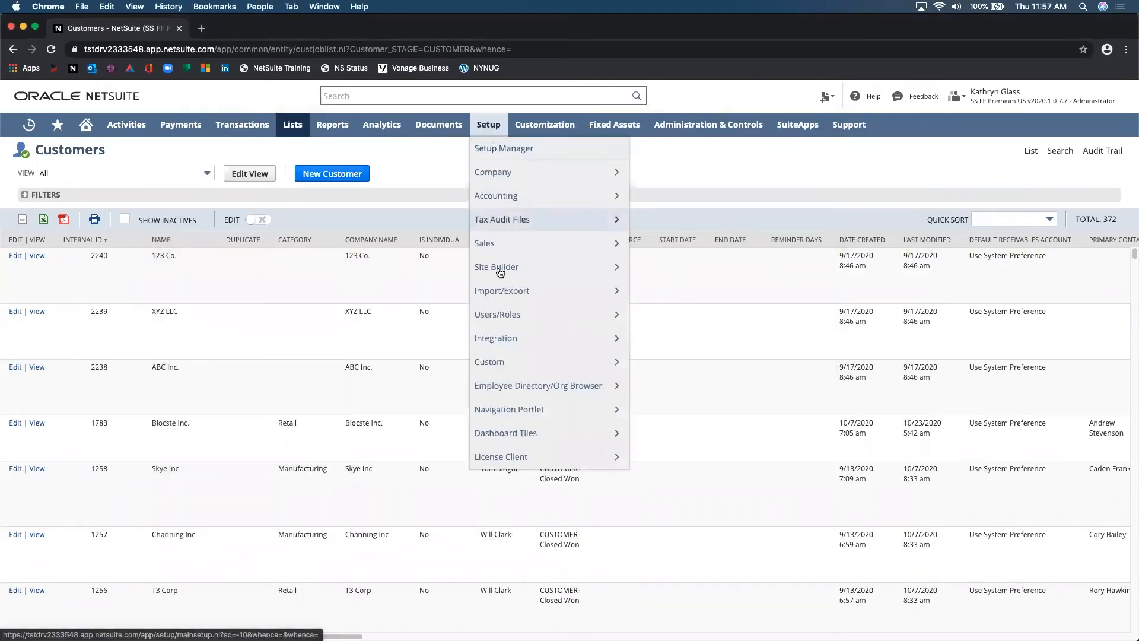
{"action": "mouse_move", "coordinate": [516, 290]}
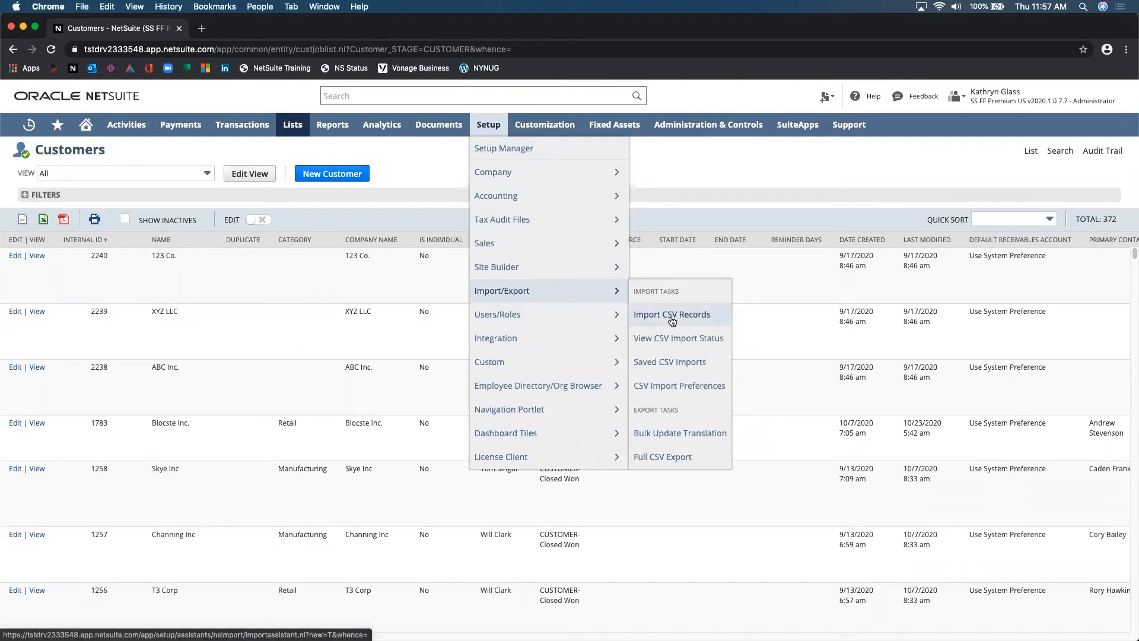
{"action": "left_click", "coordinate": [673, 321]}
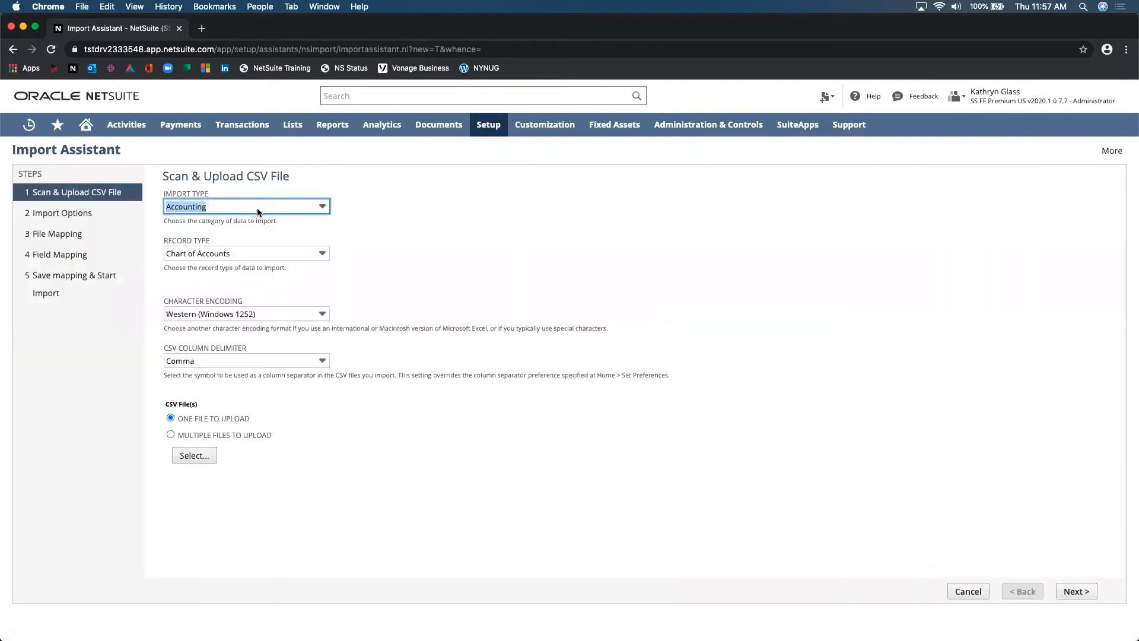
Step: Set the import type to Relationships and the record type to Customers Only
{"action": "left_click", "coordinate": [258, 208]}
{"action": "scroll", "coordinate": [254, 287], "scroll_direction": "down", "scroll_amount": 3}
{"action": "left_click", "coordinate": [249, 291]}
{"action": "left_click", "coordinate": [234, 254]}
{"action": "left_click", "coordinate": [231, 302]}
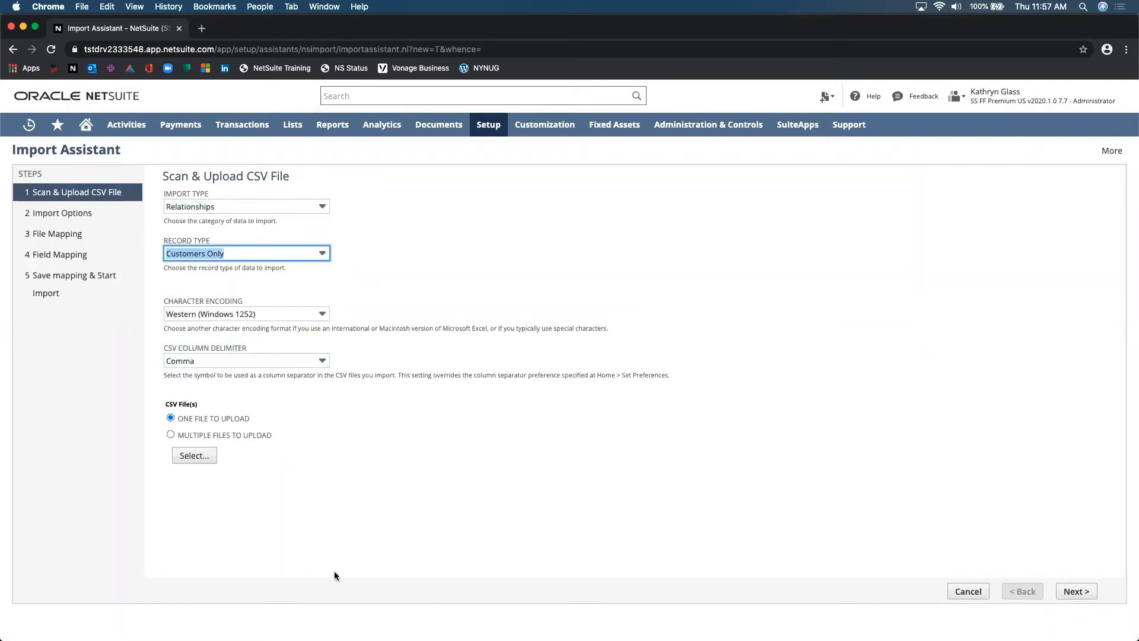
Step: Choose Customers485.csv from Downloads as the single file to upload and continue to the import options
{"action": "left_click", "coordinate": [200, 457]}
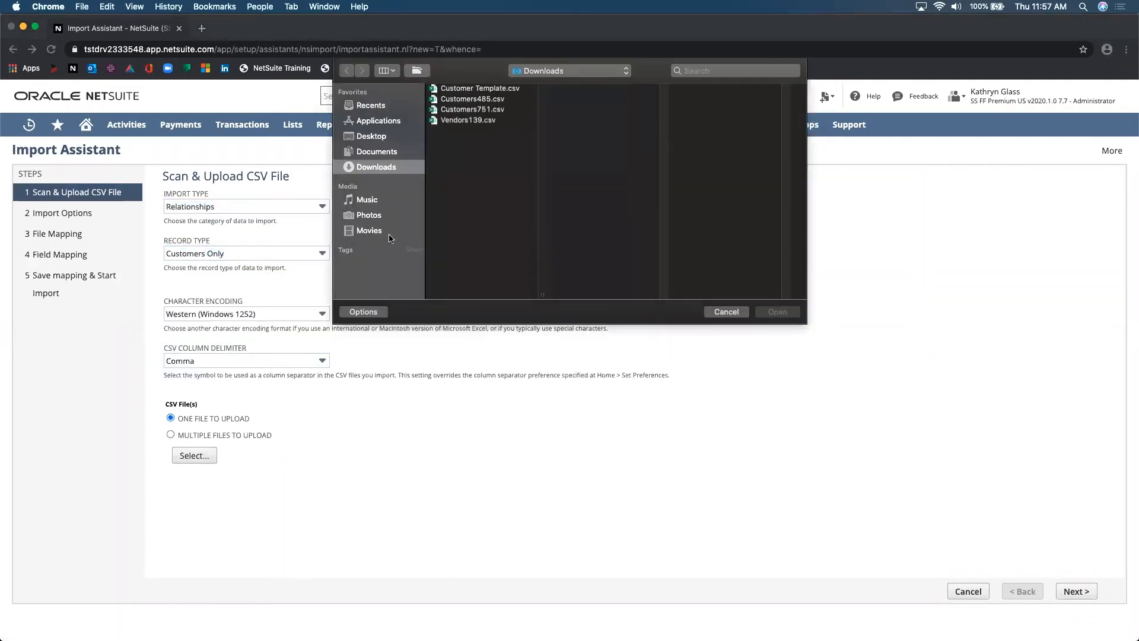
{"action": "left_click", "coordinate": [473, 99]}
{"action": "left_click", "coordinate": [777, 312]}
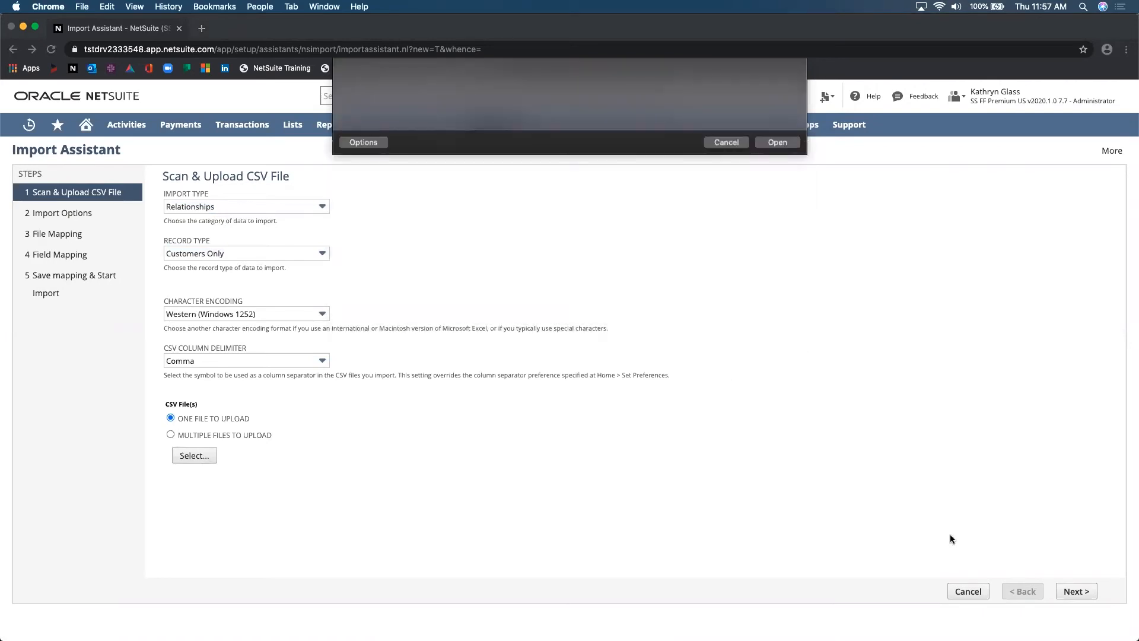
{"action": "left_click", "coordinate": [1075, 590]}
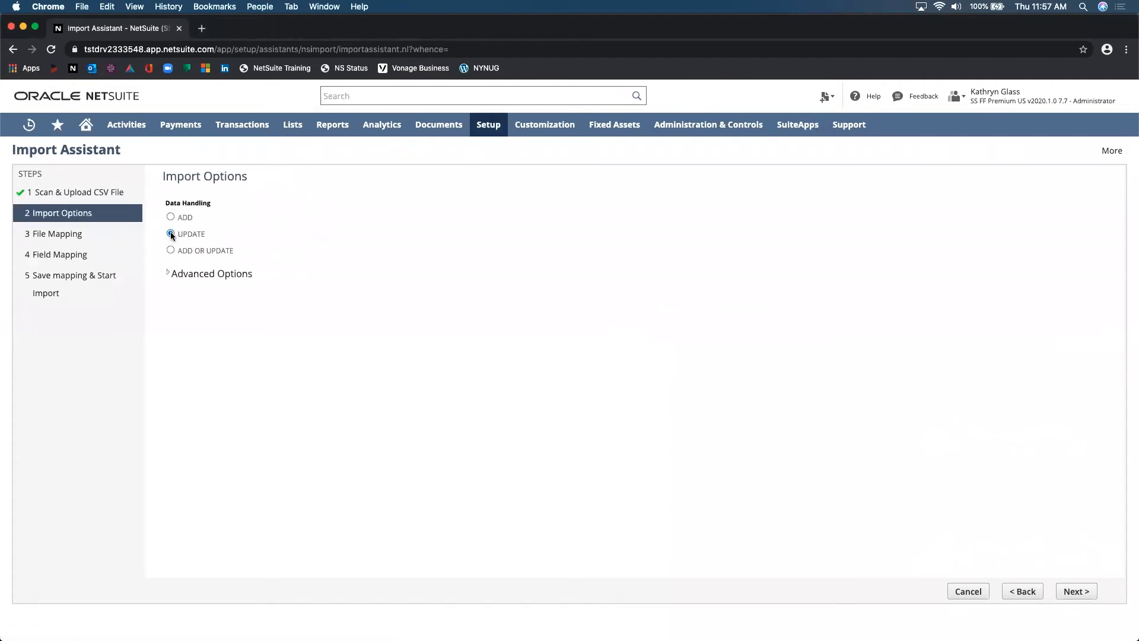
Step: Set data handling to Update, expand the advanced options, and accept the field mapping for Category, Email, Internal ID and Sales Rep
{"action": "left_click", "coordinate": [168, 272]}
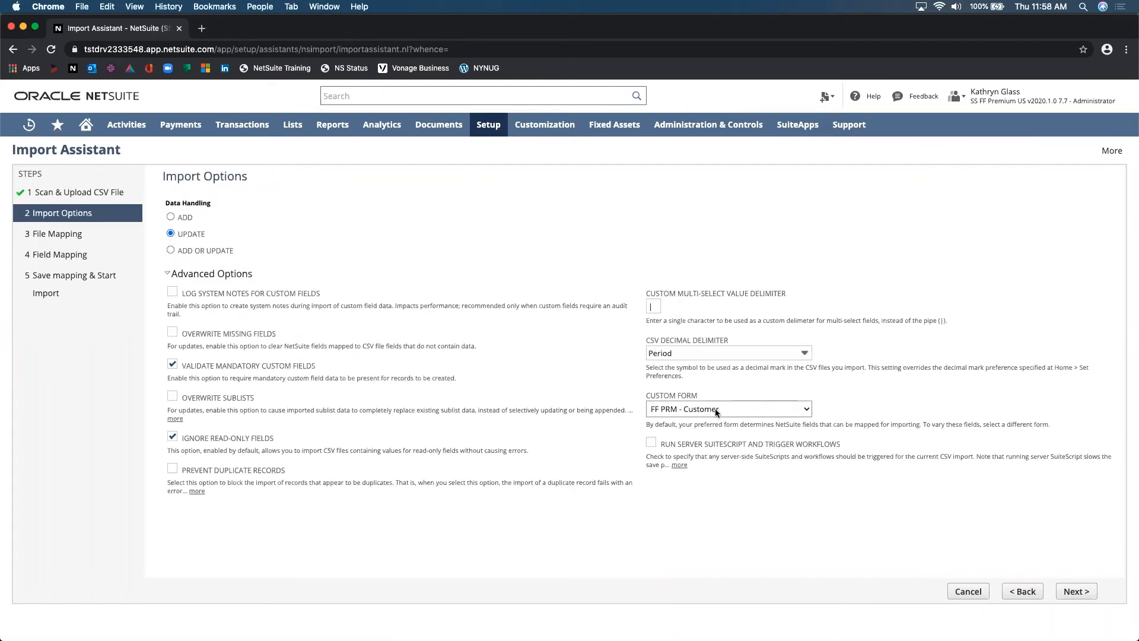
{"action": "left_click", "coordinate": [1072, 591]}
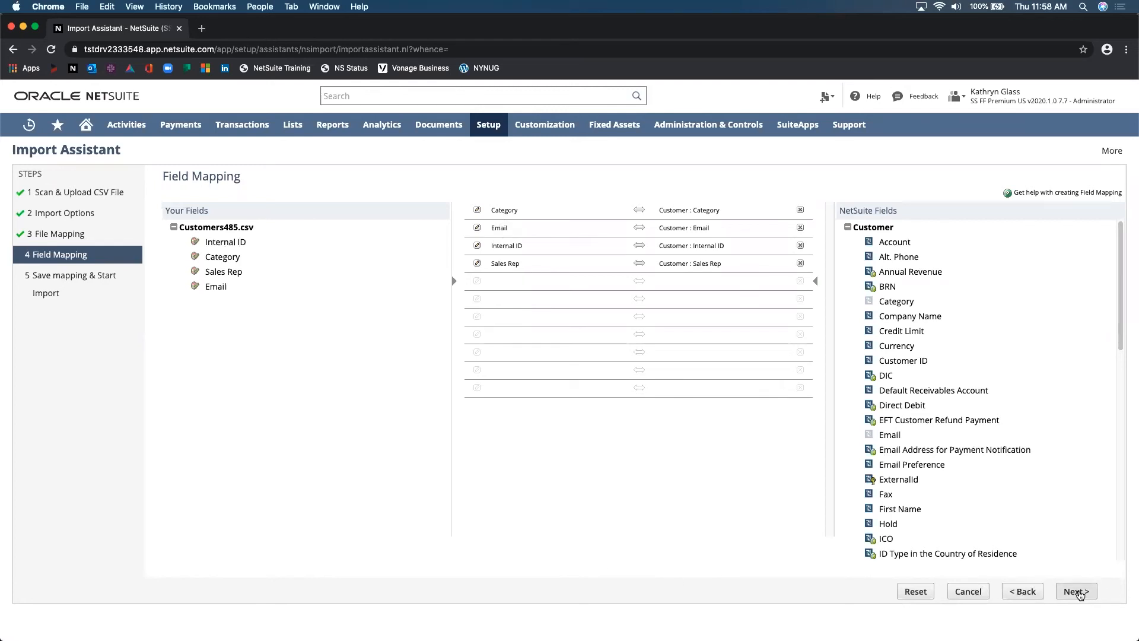
{"action": "left_click", "coordinate": [1078, 592]}
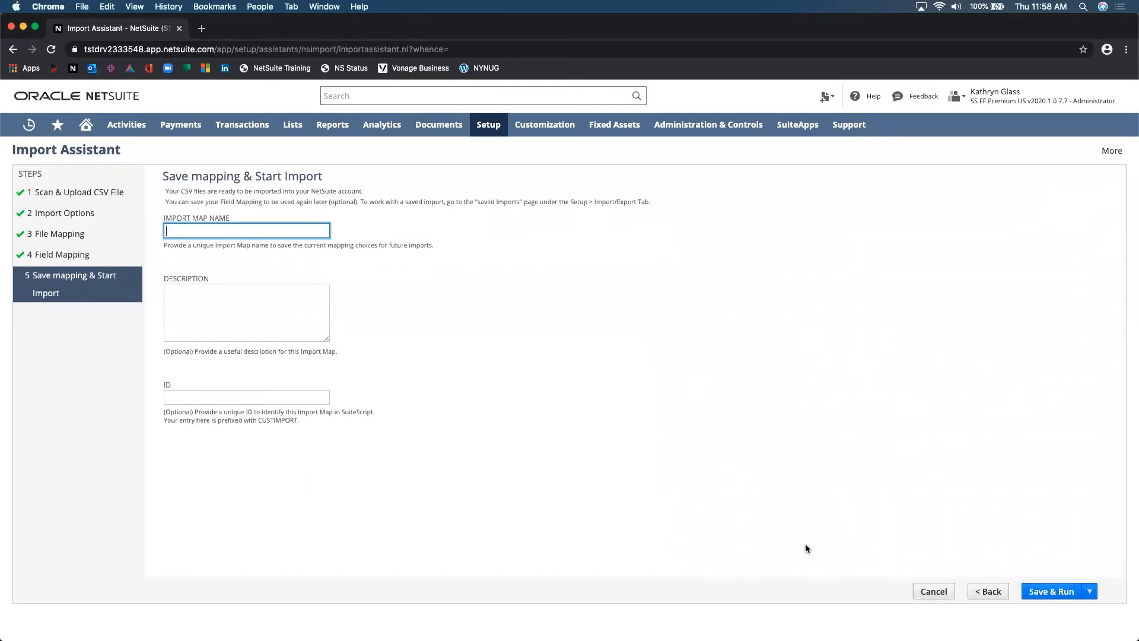
Step: Run the import without saving the mapping and accept losing the unsaved page data
{"action": "mouse_move", "coordinate": [1089, 594]}
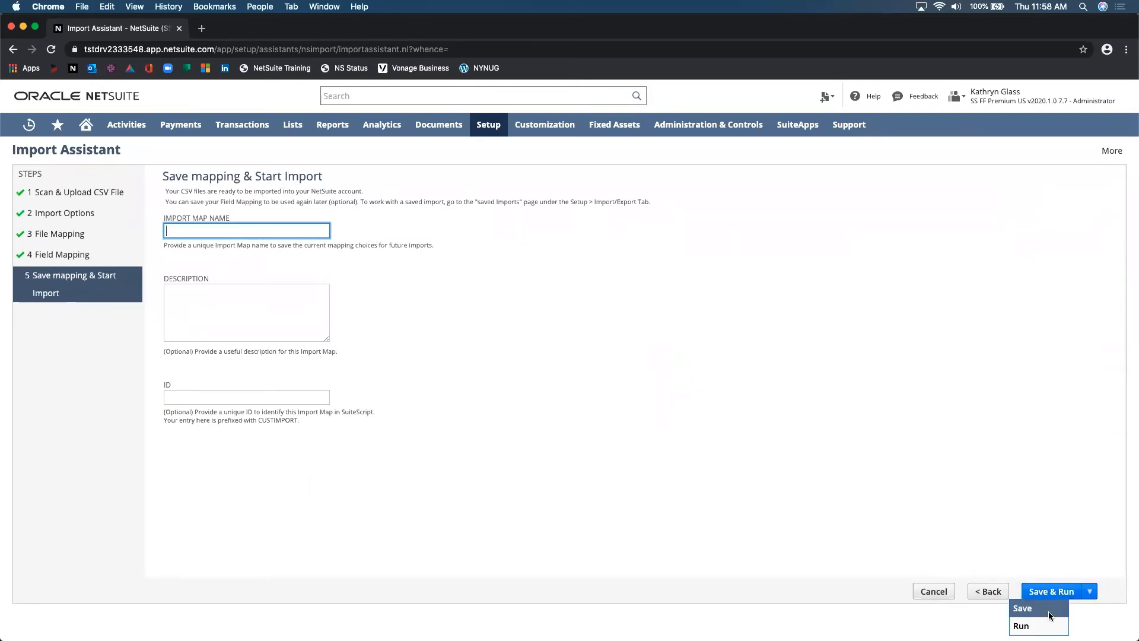
{"action": "left_click", "coordinate": [1021, 626]}
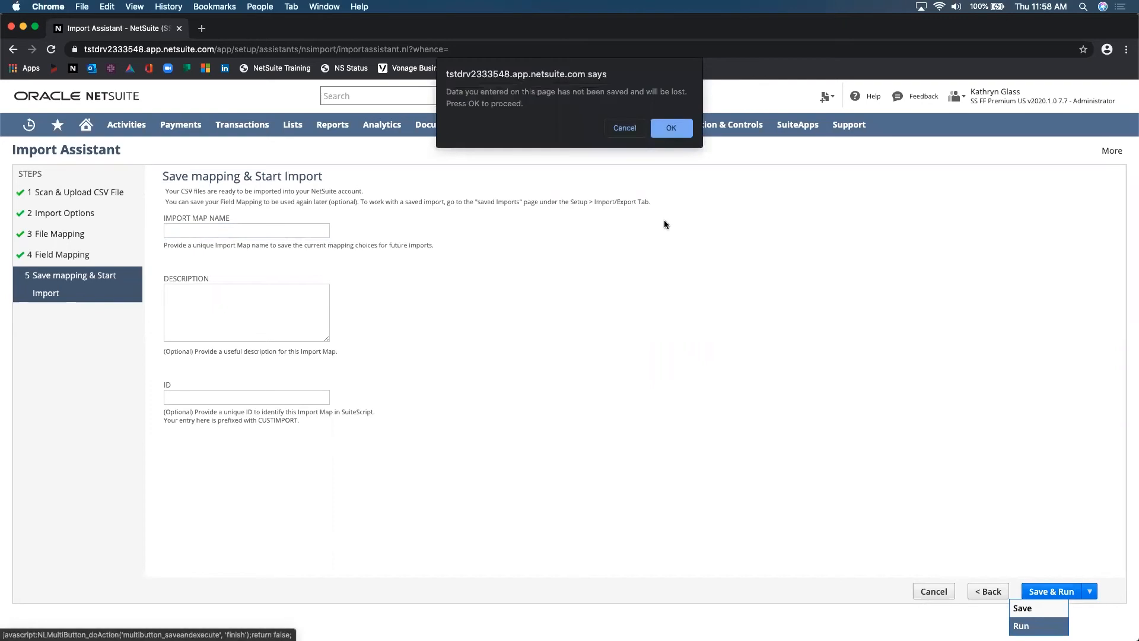
{"action": "left_click", "coordinate": [669, 125]}
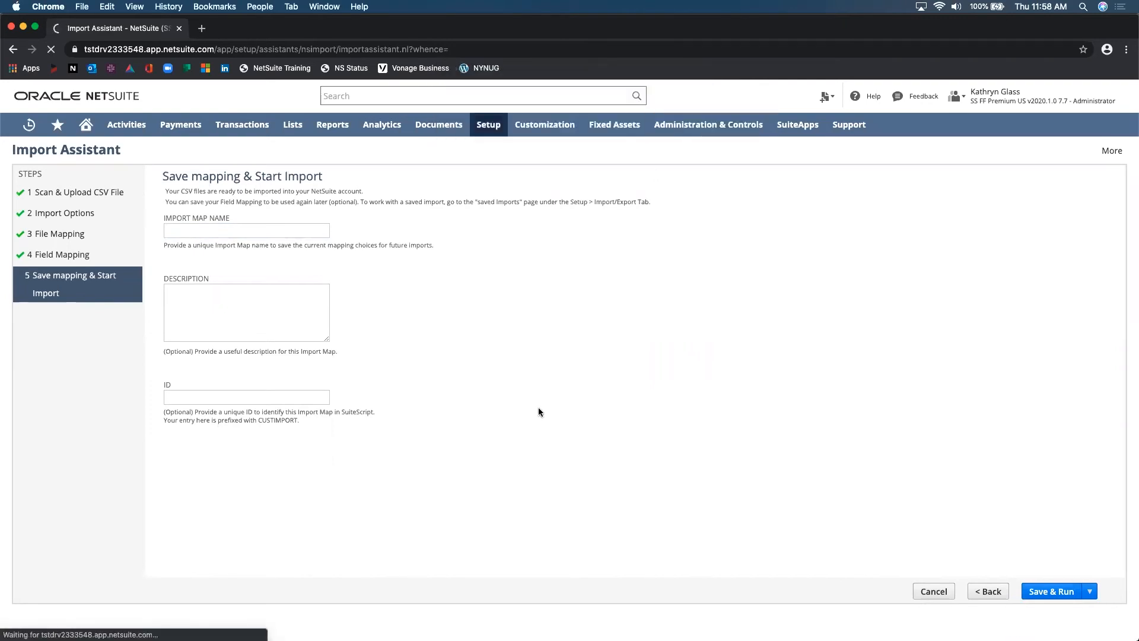
Step: Open the import job status and refresh it to check the status and message of the Customers485.csv job
{"action": "left_click", "coordinate": [112, 182]}
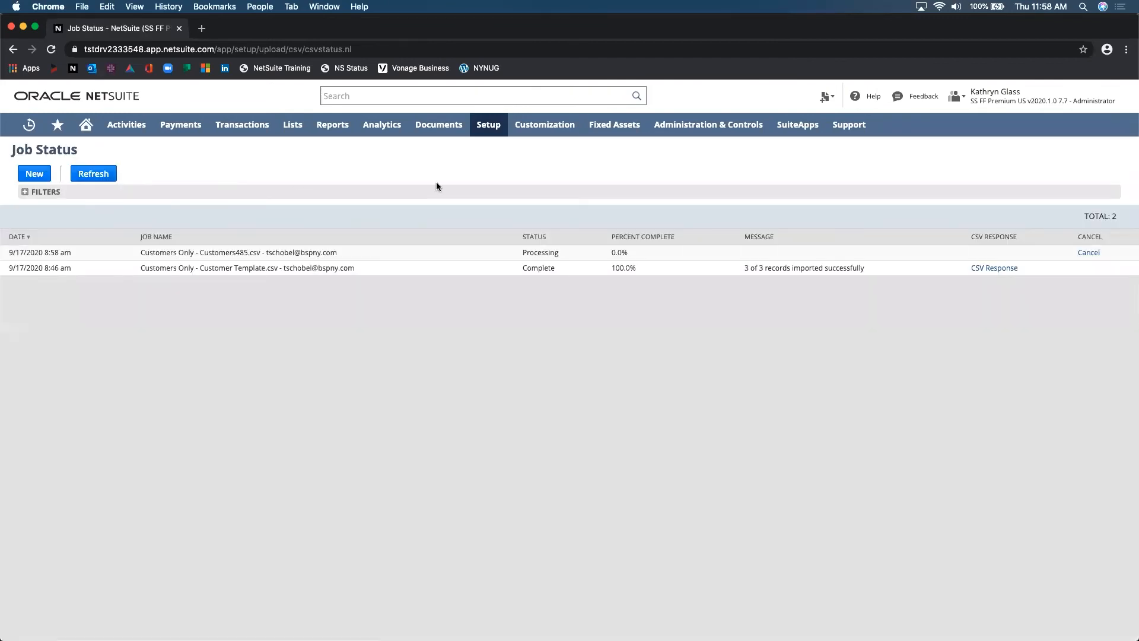
{"action": "double_click", "coordinate": [225, 250]}
{"action": "left_click", "coordinate": [225, 251]}
{"action": "left_click", "coordinate": [89, 173]}
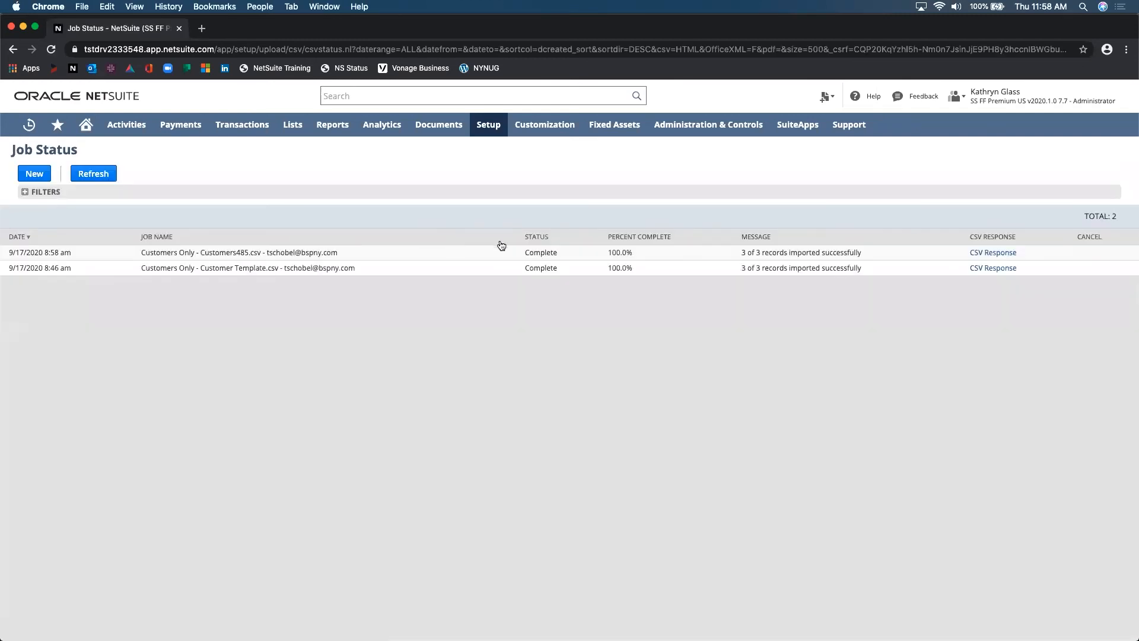
{"action": "left_click_drag", "start_coordinate": [738, 252], "coordinate": [881, 247]}
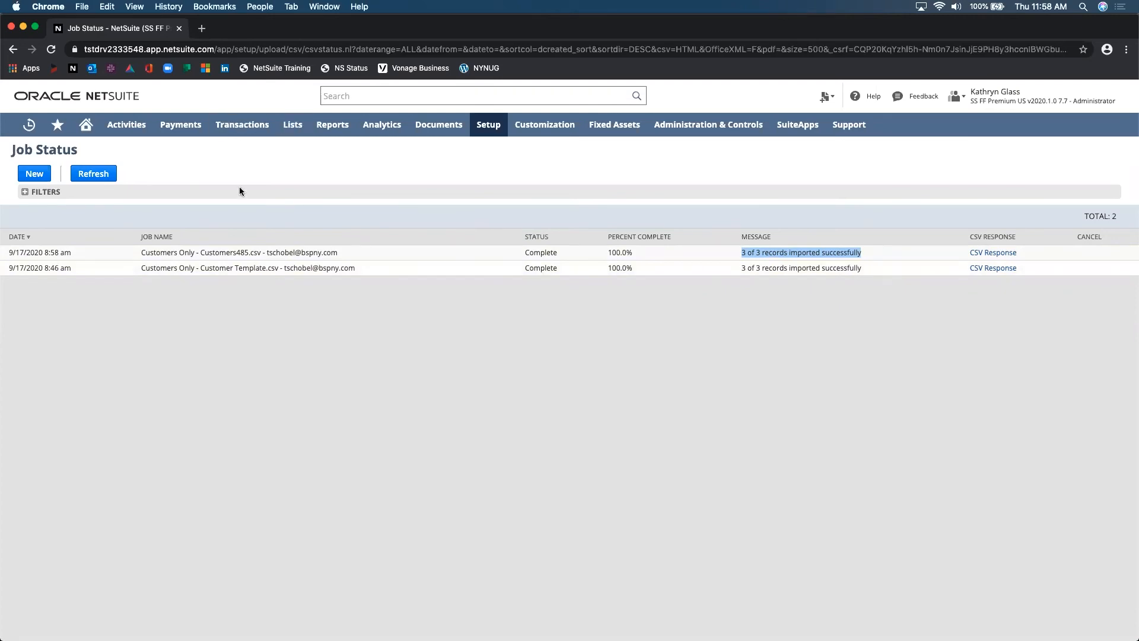
Step: Open the Customers list and check the category, sales rep and email of 123 Co., XYZ LLC and ABC Inc
{"action": "mouse_move", "coordinate": [302, 127]}
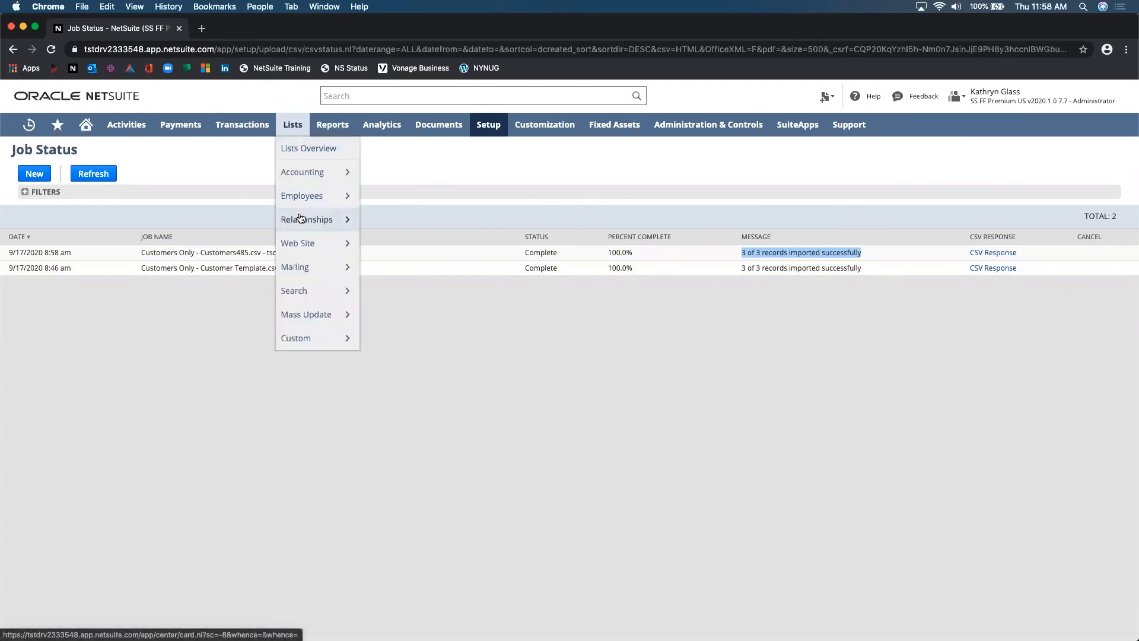
{"action": "mouse_move", "coordinate": [296, 220]}
{"action": "left_click", "coordinate": [407, 273]}
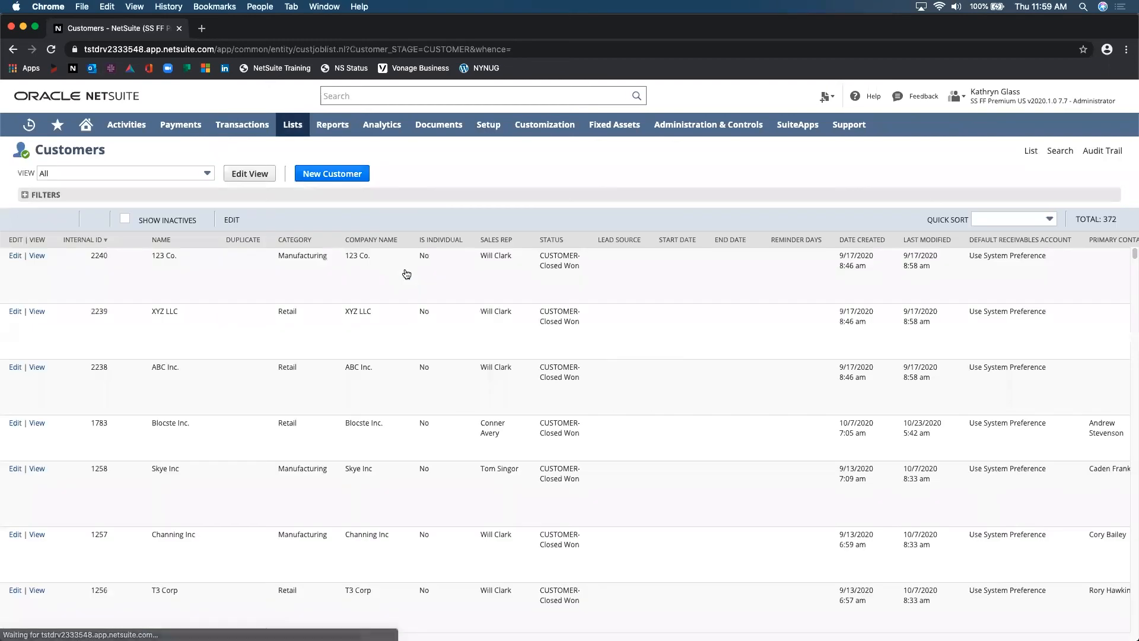
{"action": "left_click_drag", "start_coordinate": [280, 253], "coordinate": [328, 256]}
{"action": "double_click", "coordinate": [286, 311]}
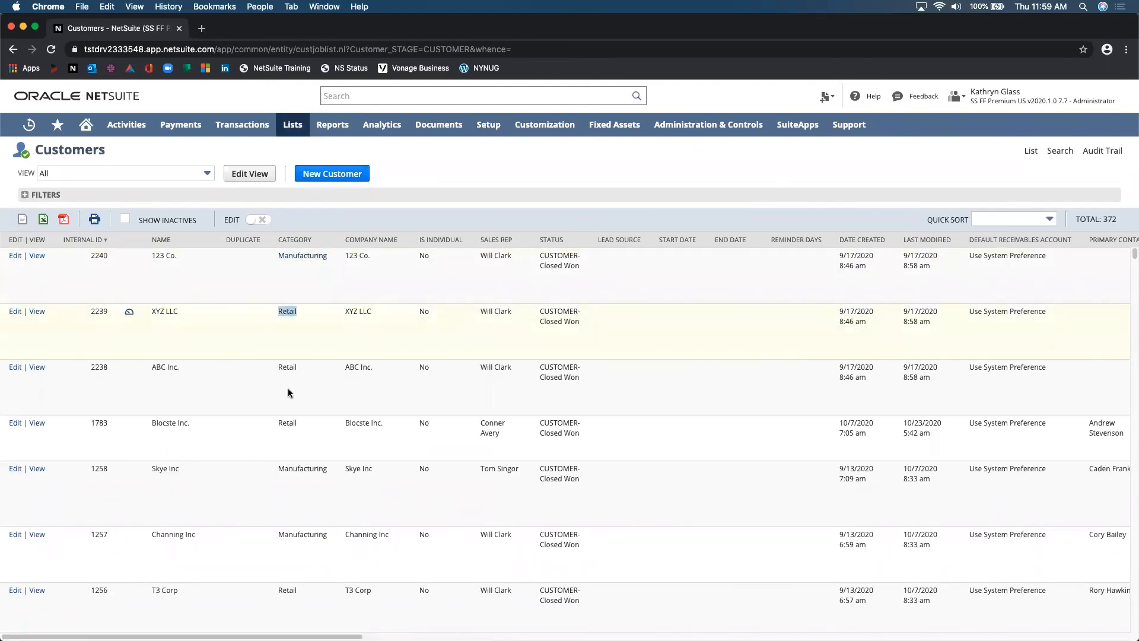
{"action": "double_click", "coordinate": [287, 368]}
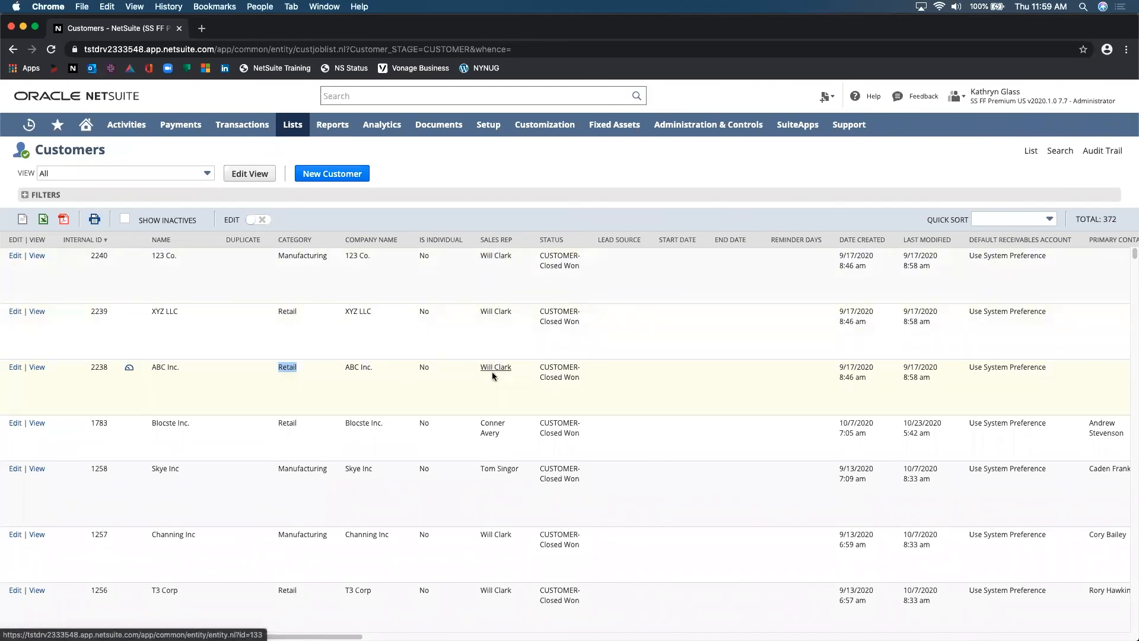
{"action": "scroll", "coordinate": [848, 314], "scroll_direction": "right", "scroll_amount": 5}
{"action": "scroll", "coordinate": [849, 315], "scroll_direction": "right", "scroll_amount": 2}
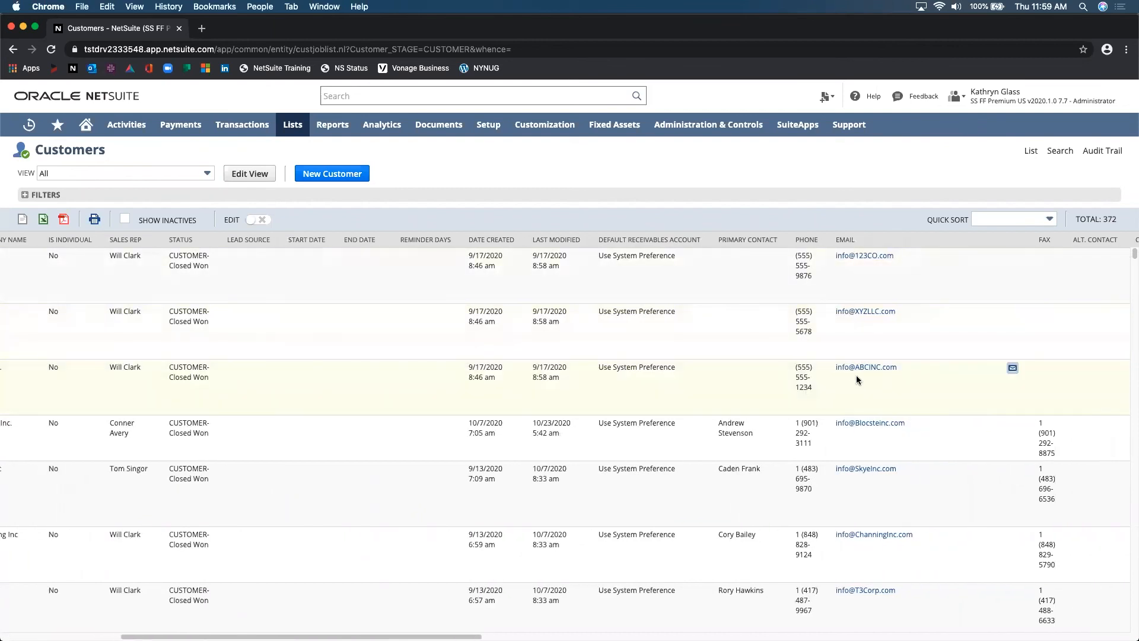
{"action": "scroll", "coordinate": [267, 333], "scroll_direction": "left", "scroll_amount": 7}
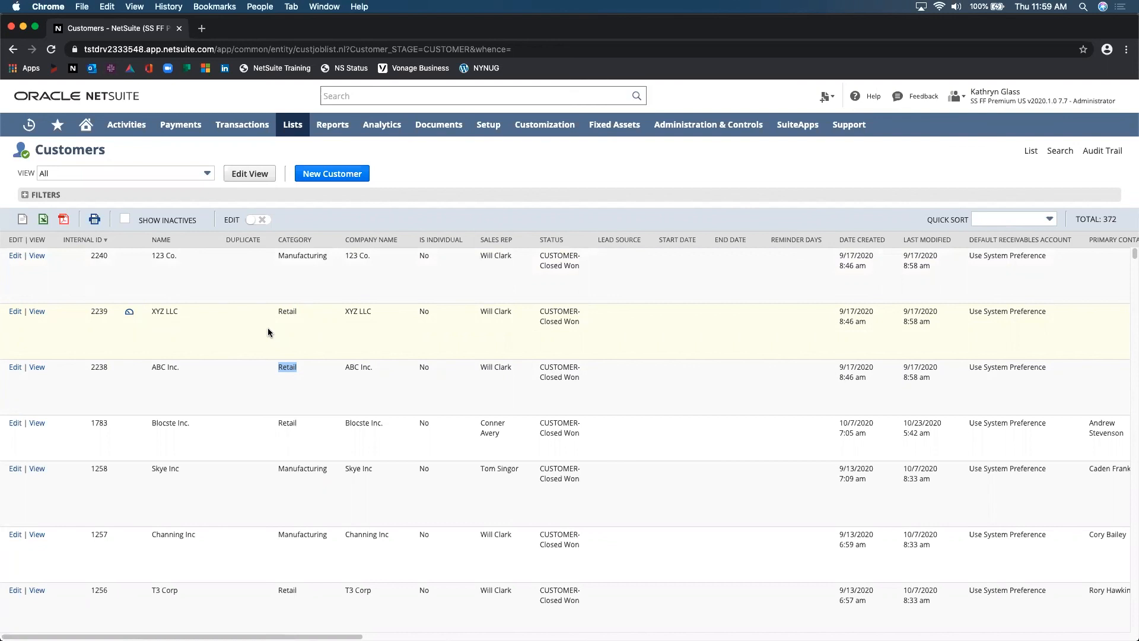
Step: Check the internal IDs of 123 Co., XYZ LLC and ABC Inc. in the Customers list
{"action": "double_click", "coordinate": [98, 256]}
{"action": "double_click", "coordinate": [99, 312]}
{"action": "double_click", "coordinate": [99, 367]}
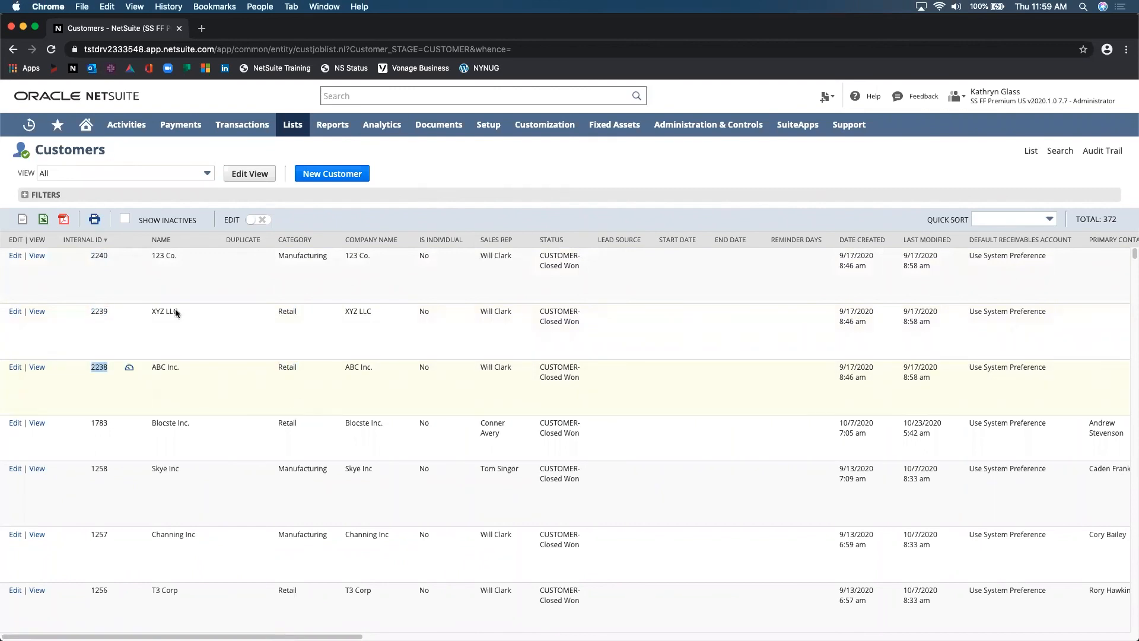